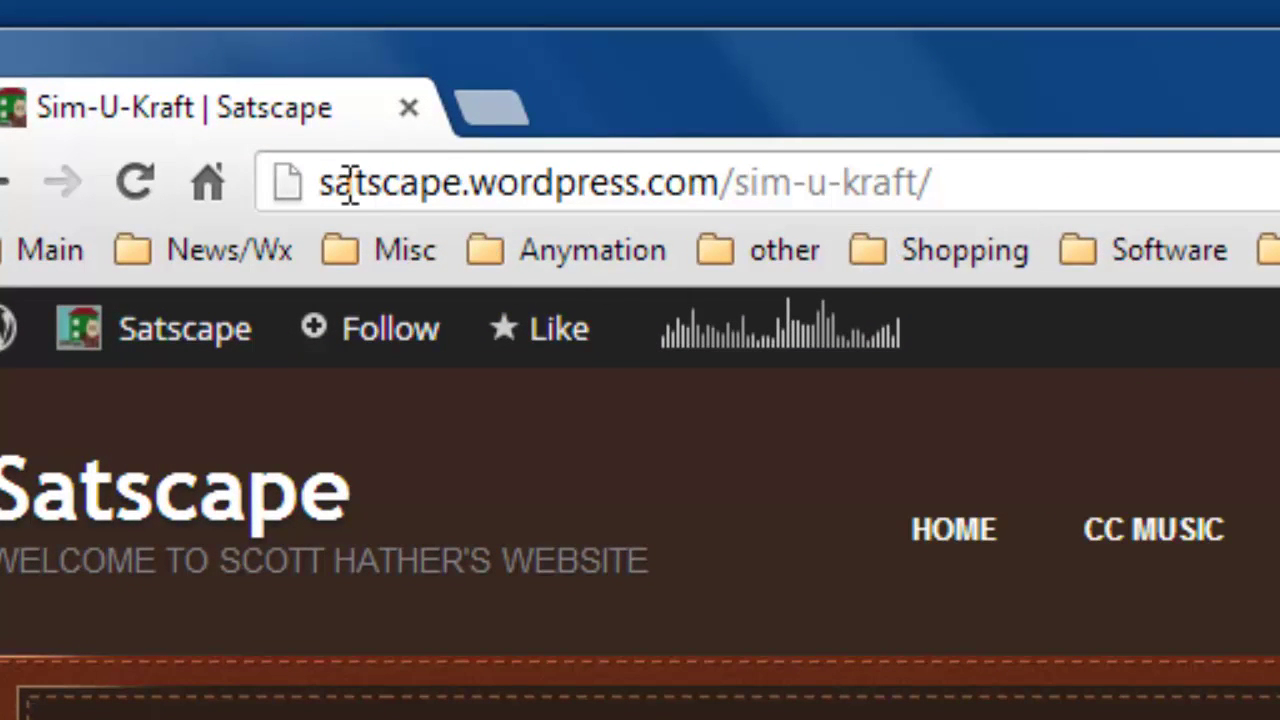
Read the satscape.wordpress.com/sim-u-kraft page down to the Forge installer and Sim-U-Kraft download links
click(1008, 186)
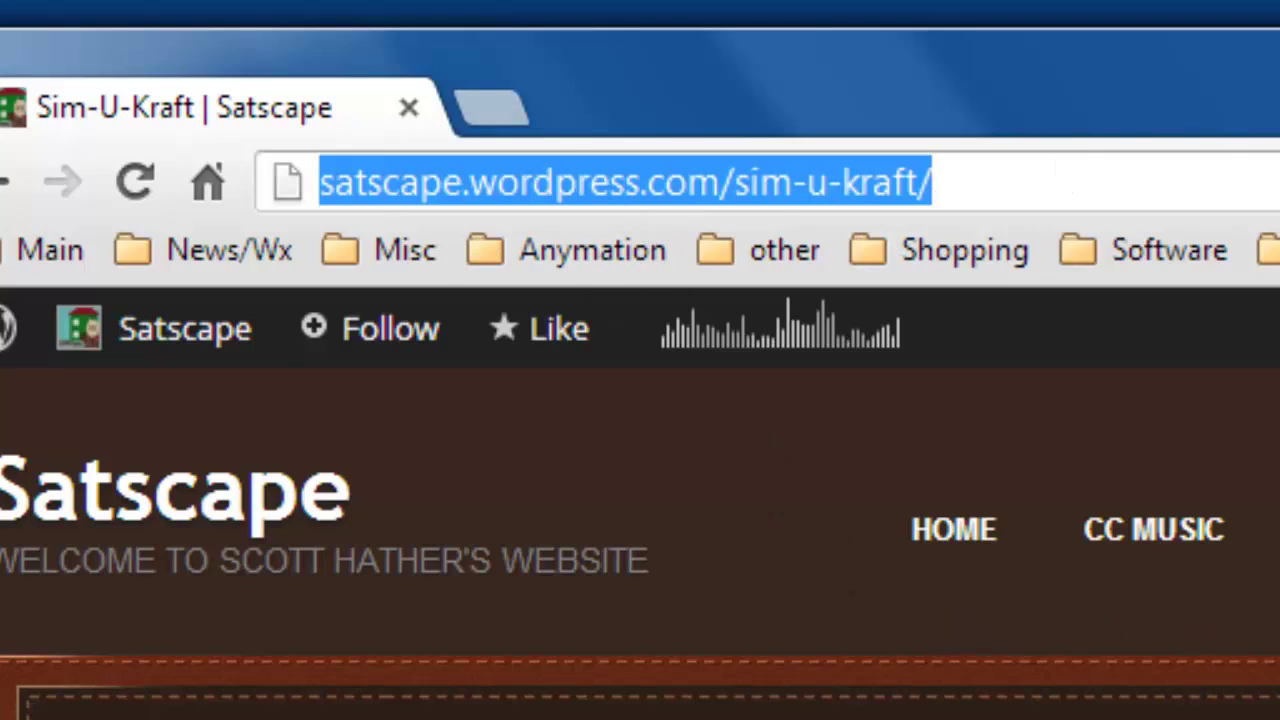
scroll(882, 519, down, 5)
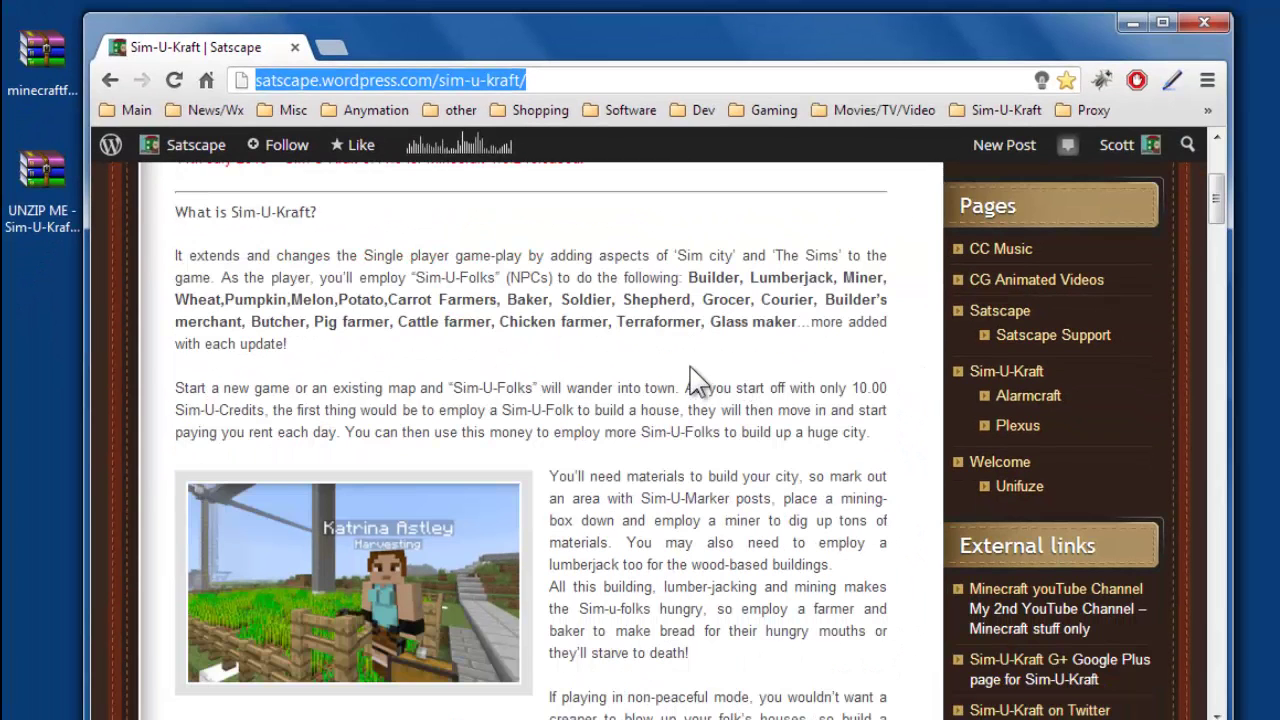
scroll(745, 320, down, 1)
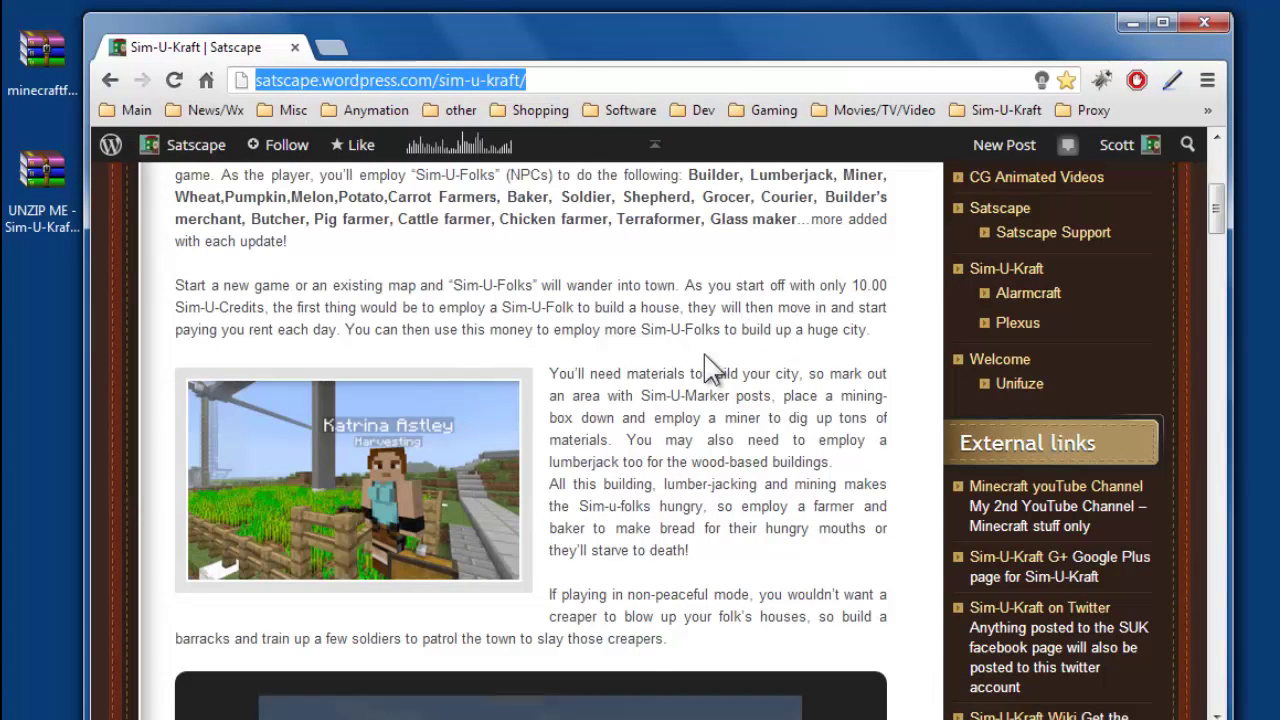
scroll(710, 365, down, 5)
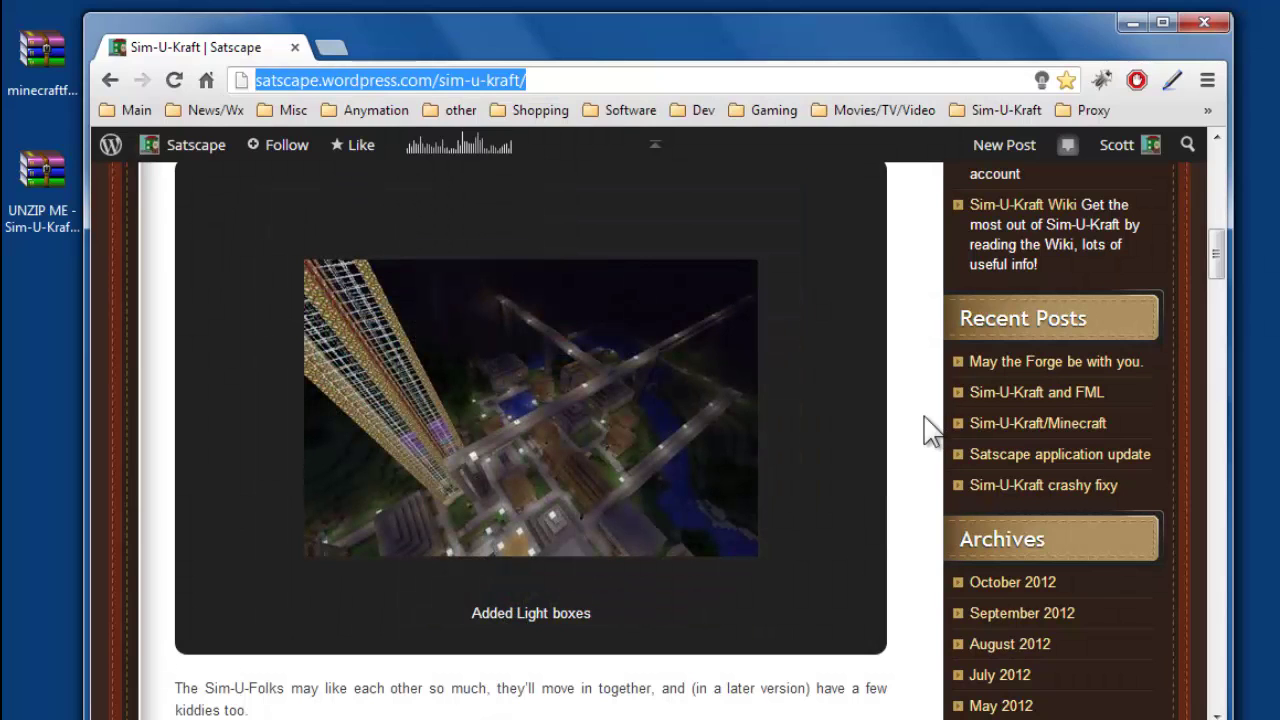
scroll(925, 430, down, 5)
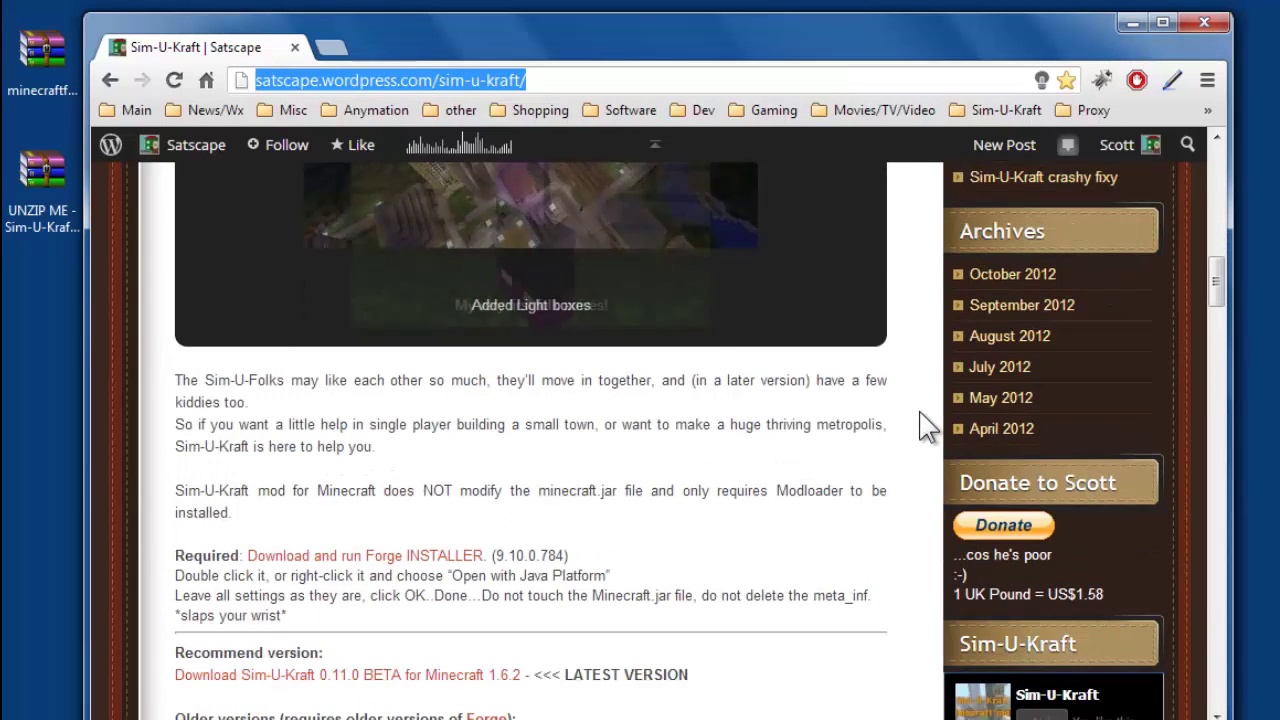
scroll(787, 375, down, 1)
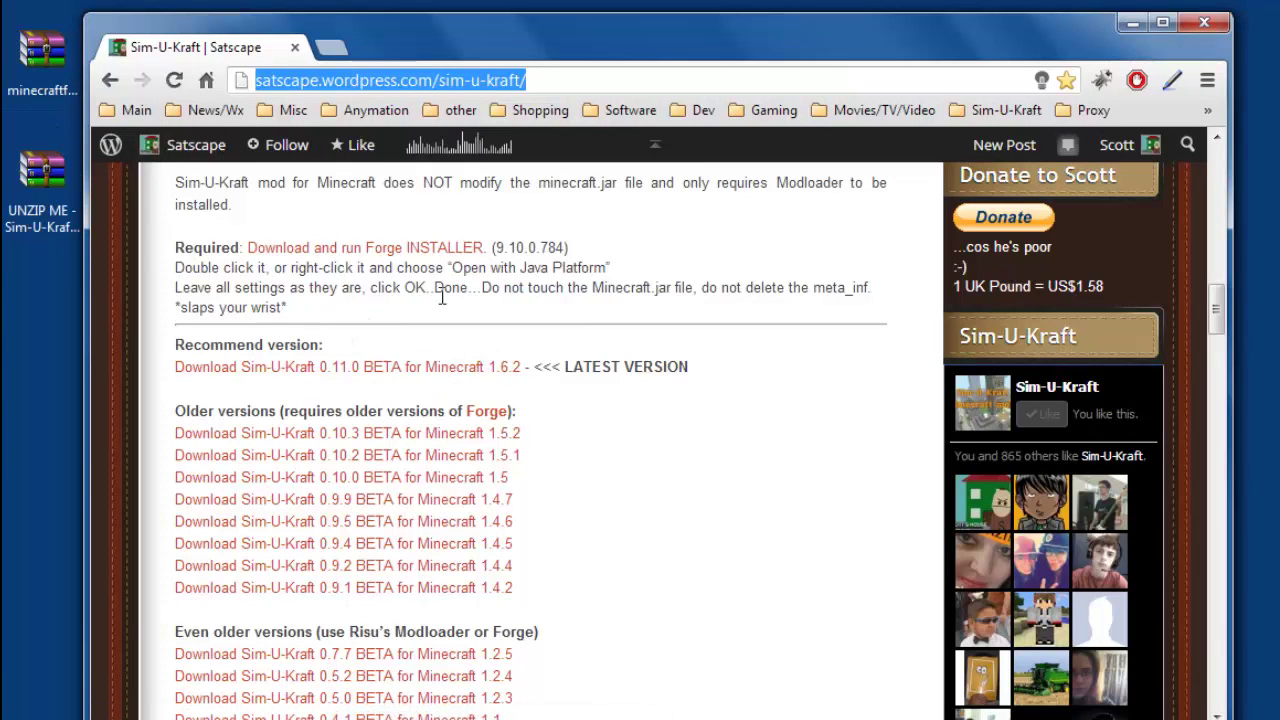
Minimize the browser and open the Minecraft Forge installer jar on the desktop with Java(TM) Platform SE binary
click(1131, 22)
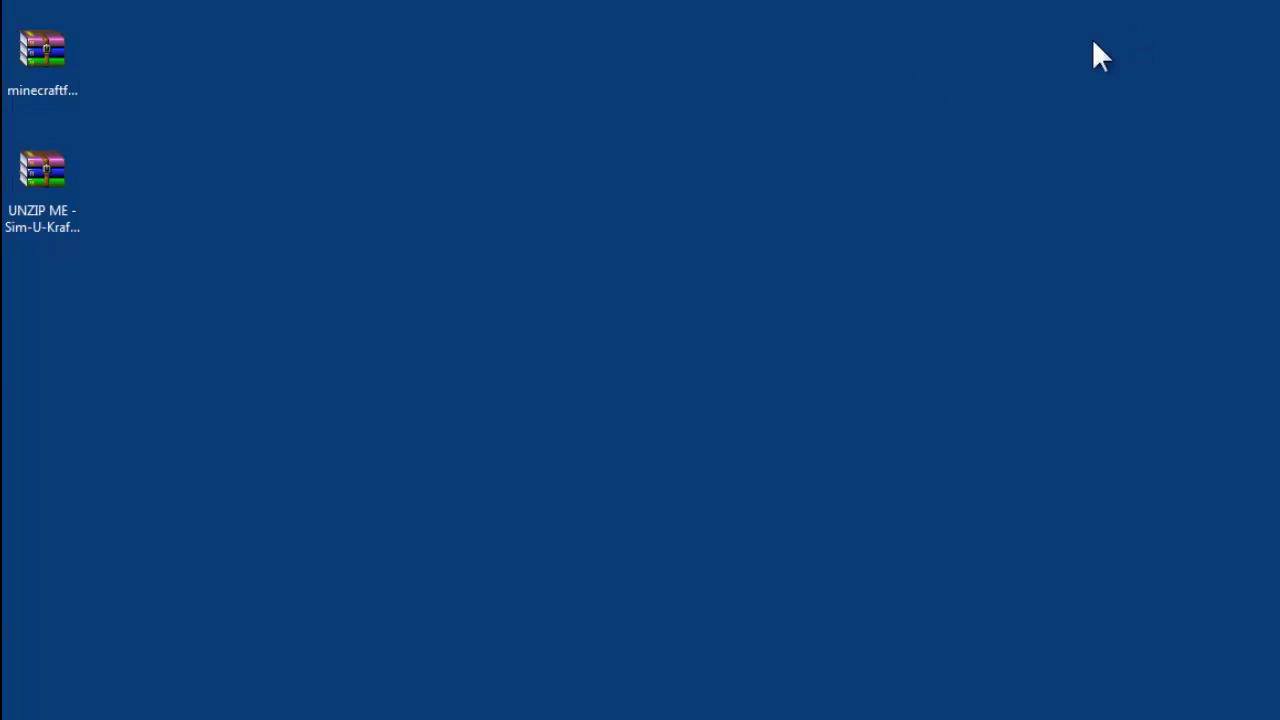
click(38, 55)
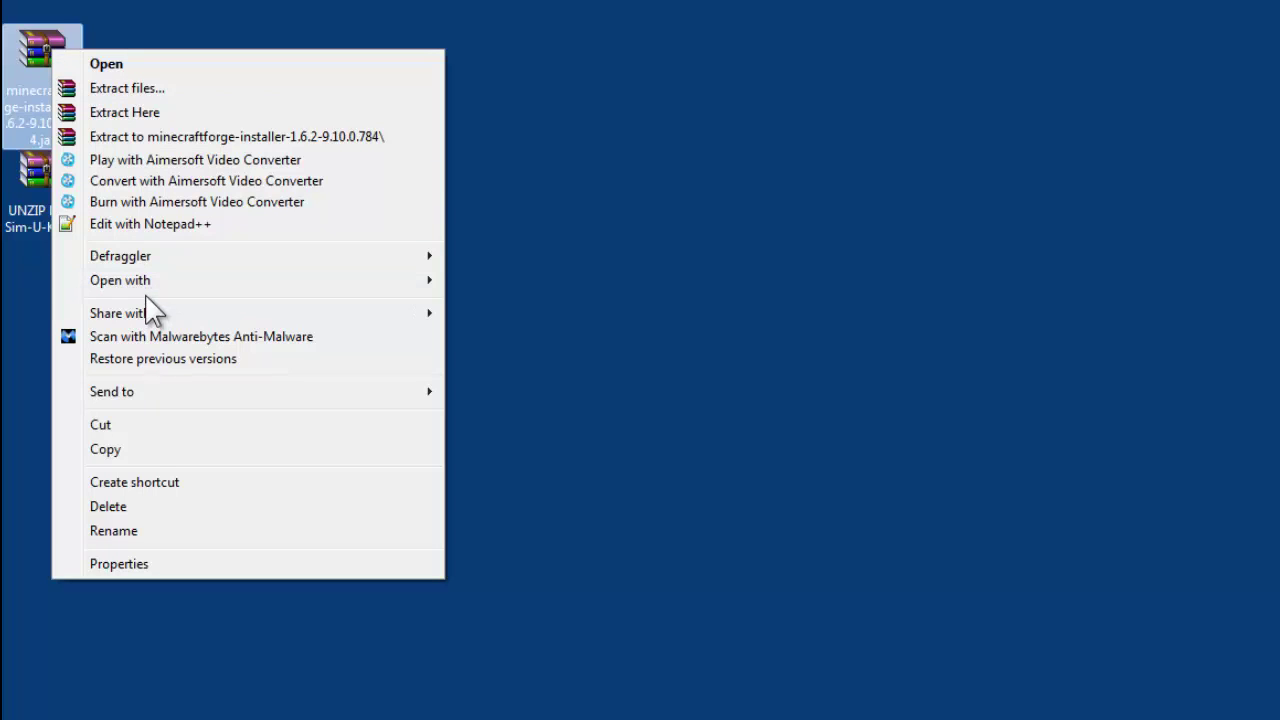
mouse_move(150, 286)
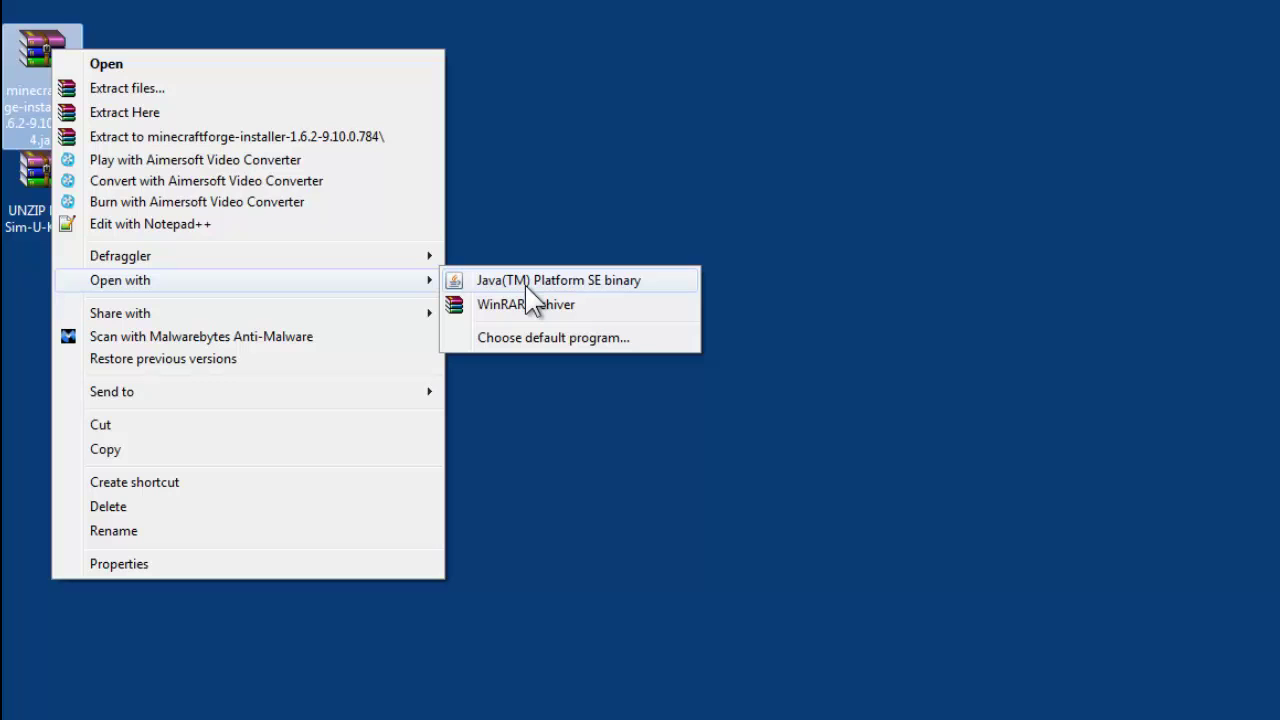
click(558, 280)
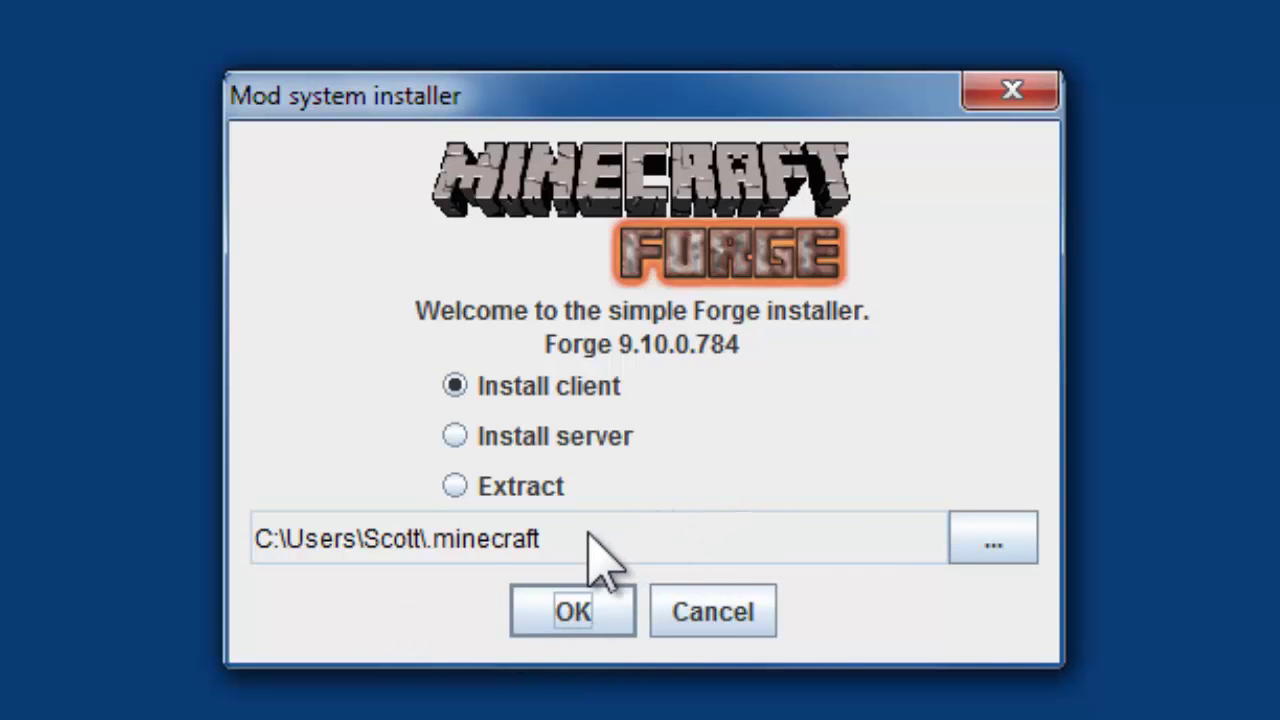
Copy the .minecraft folder path from the Forge installer and start the client installation
drag(571, 541, 254, 545)
key(ctrl+c)
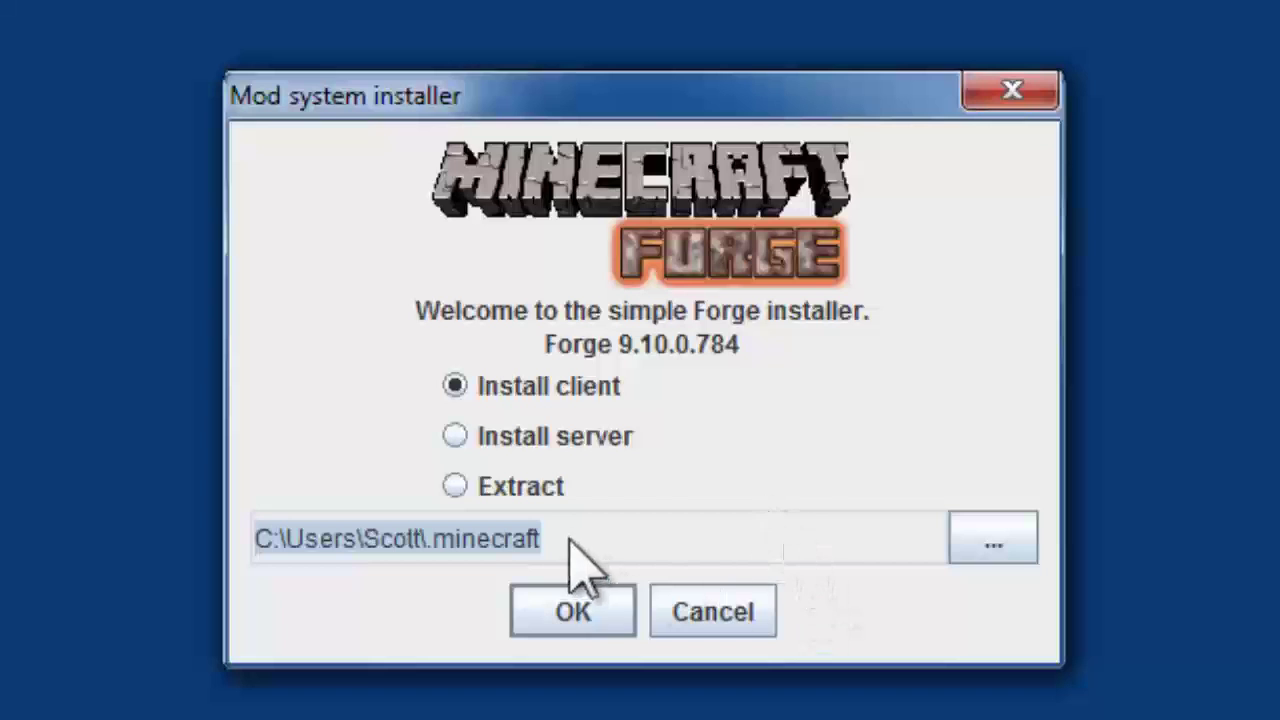
click(590, 612)
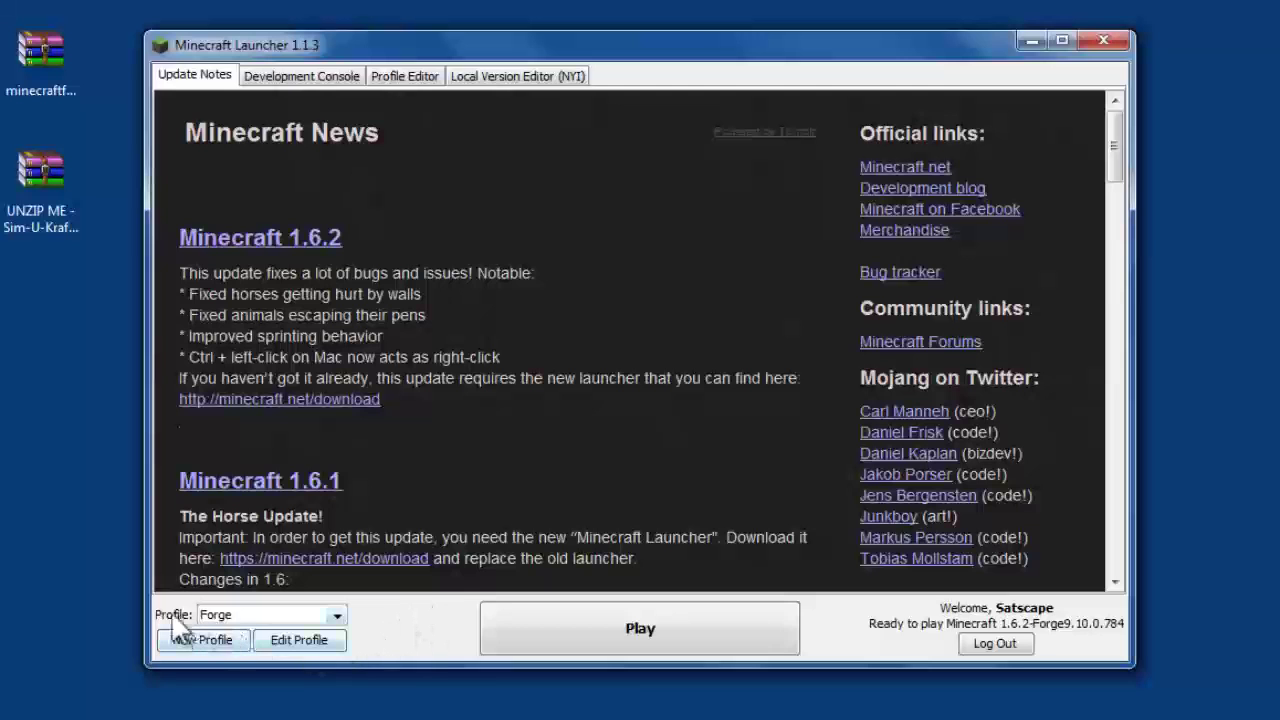
Start Minecraft from the Minecraft Launcher with the Forge profile, and close the game from its main menu
click(338, 615)
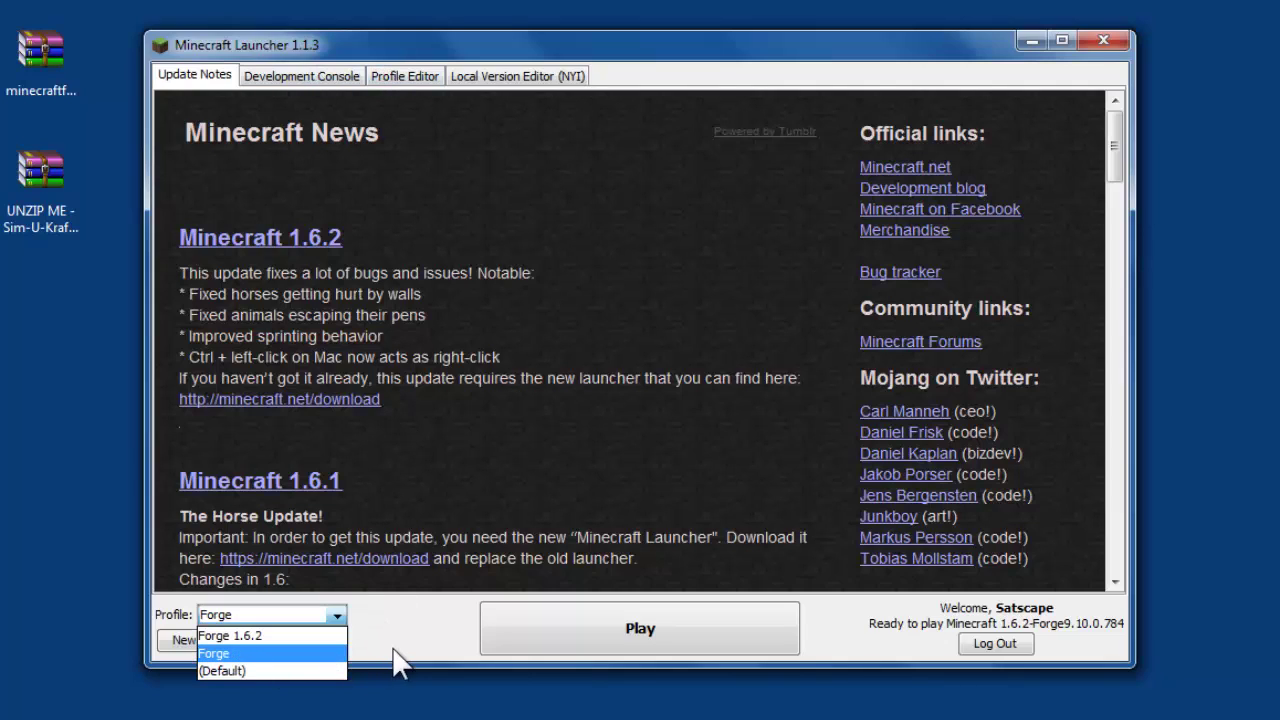
click(265, 653)
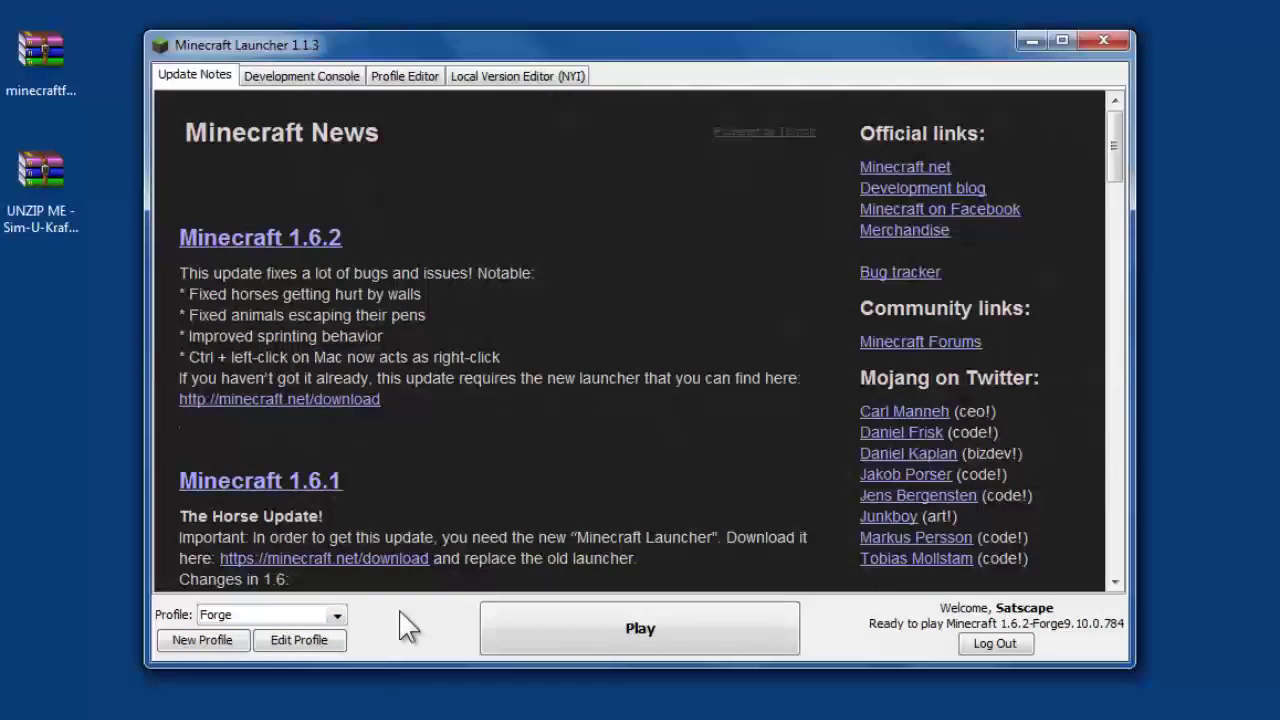
click(716, 632)
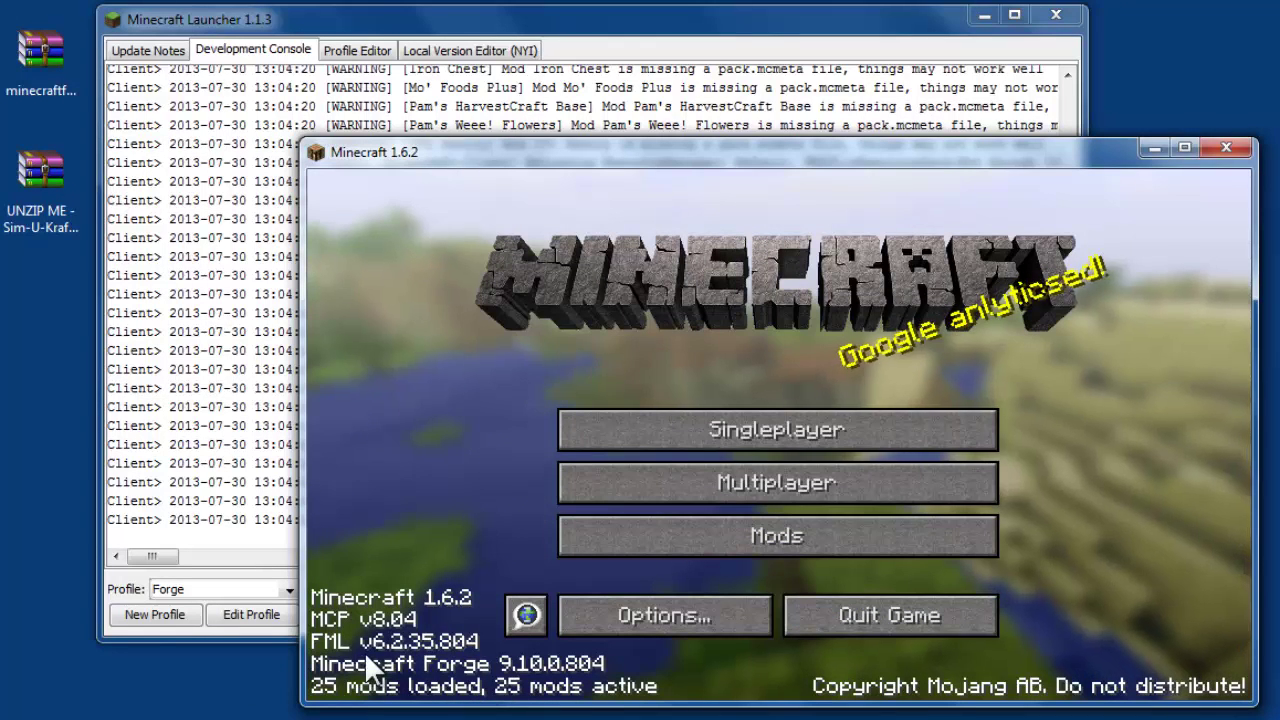
click(1226, 148)
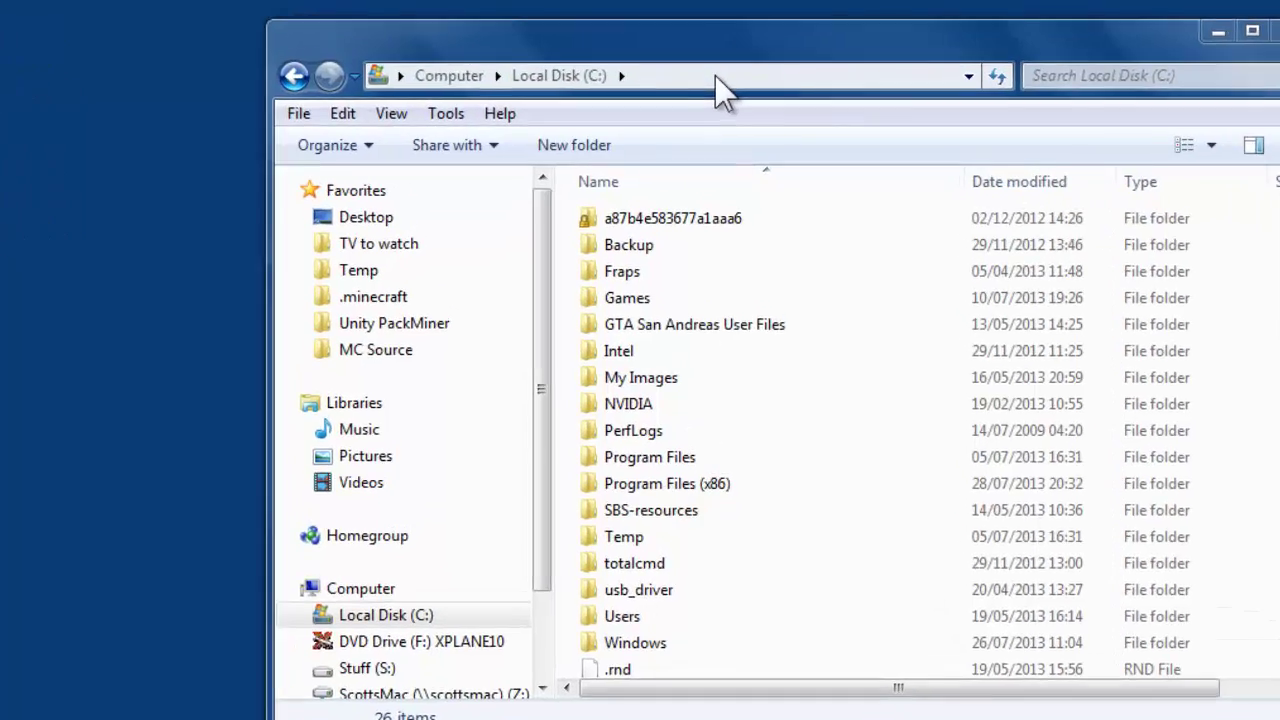
In Windows Explorer, go to the copied .minecraft path and open its mods folder
click(718, 66)
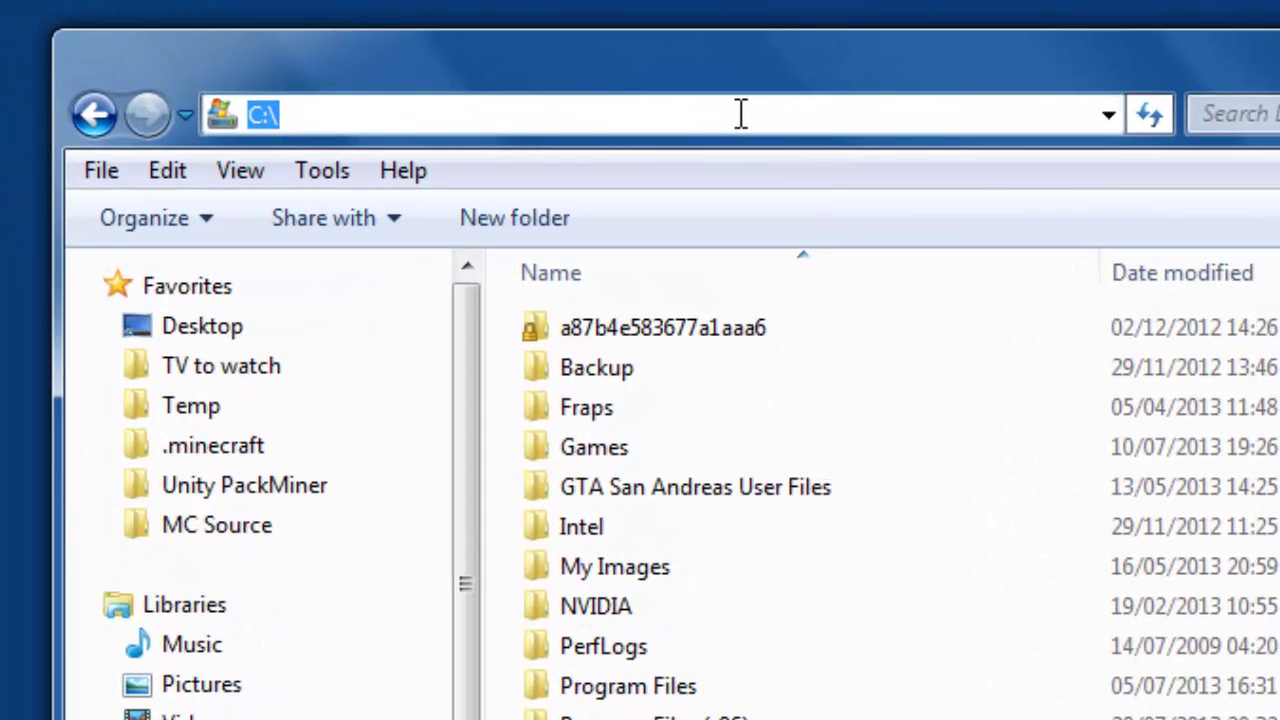
key(ctrl+v)
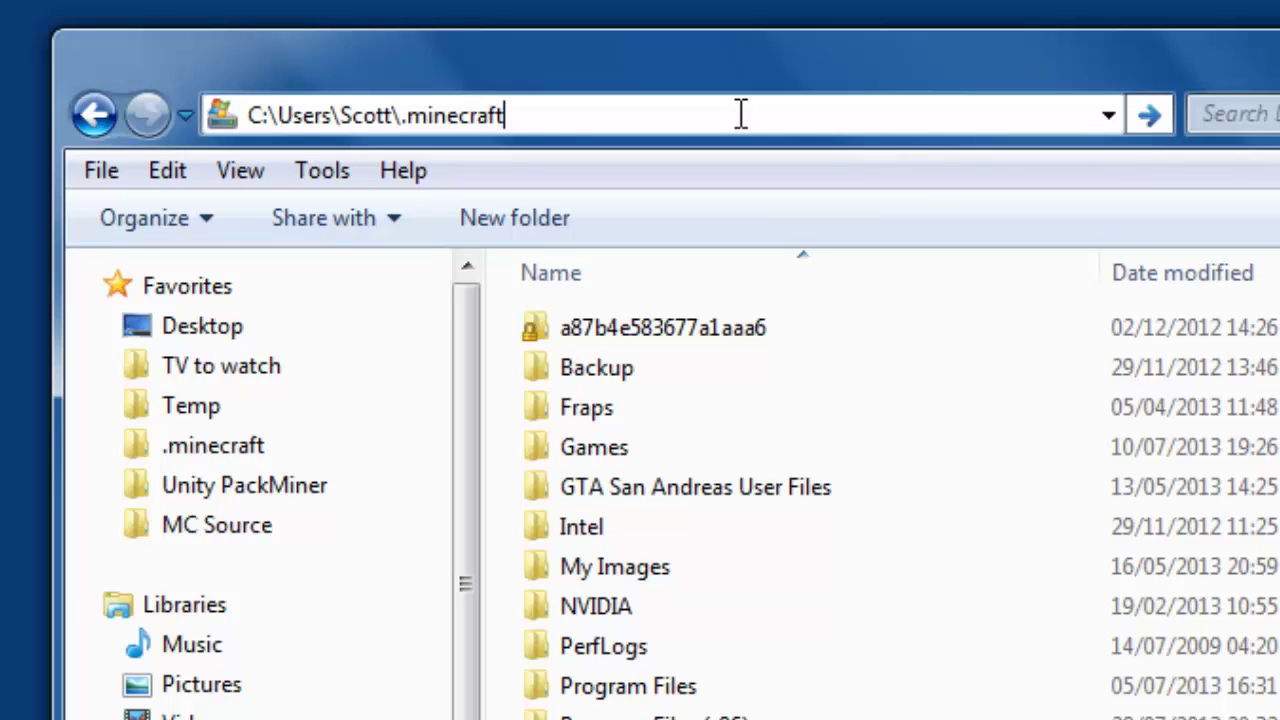
key(Return)
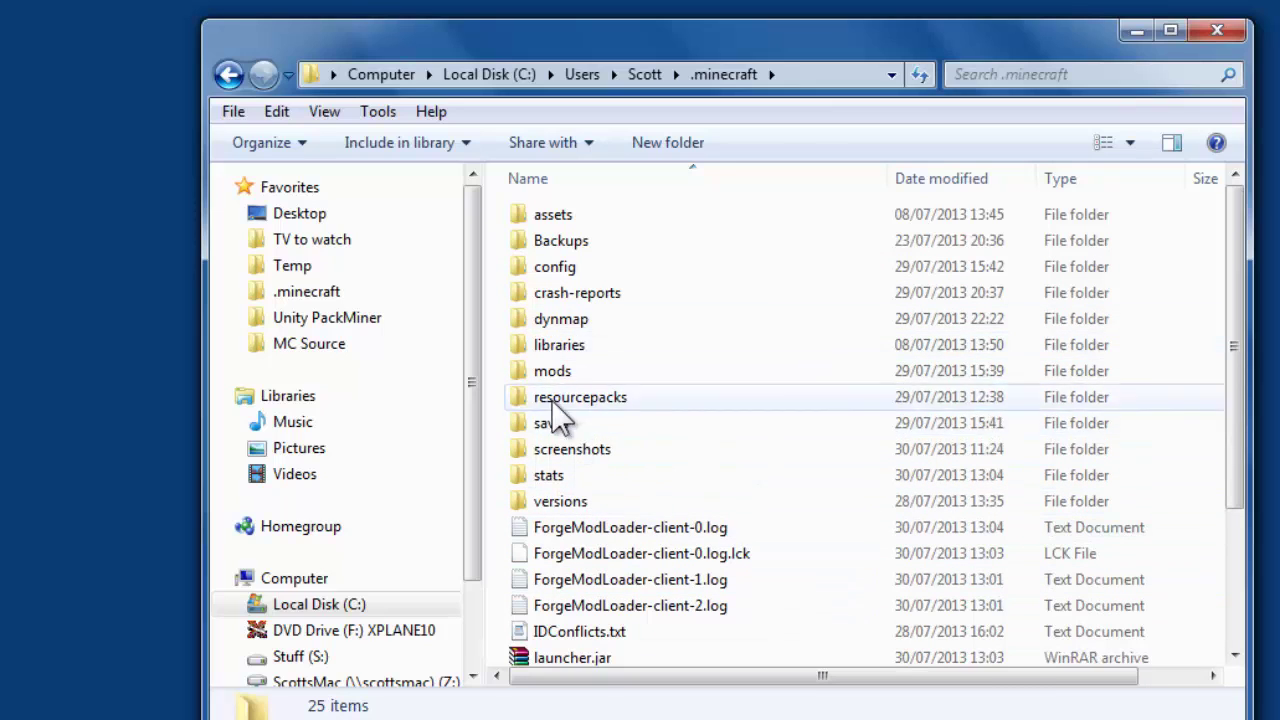
double_click(535, 372)
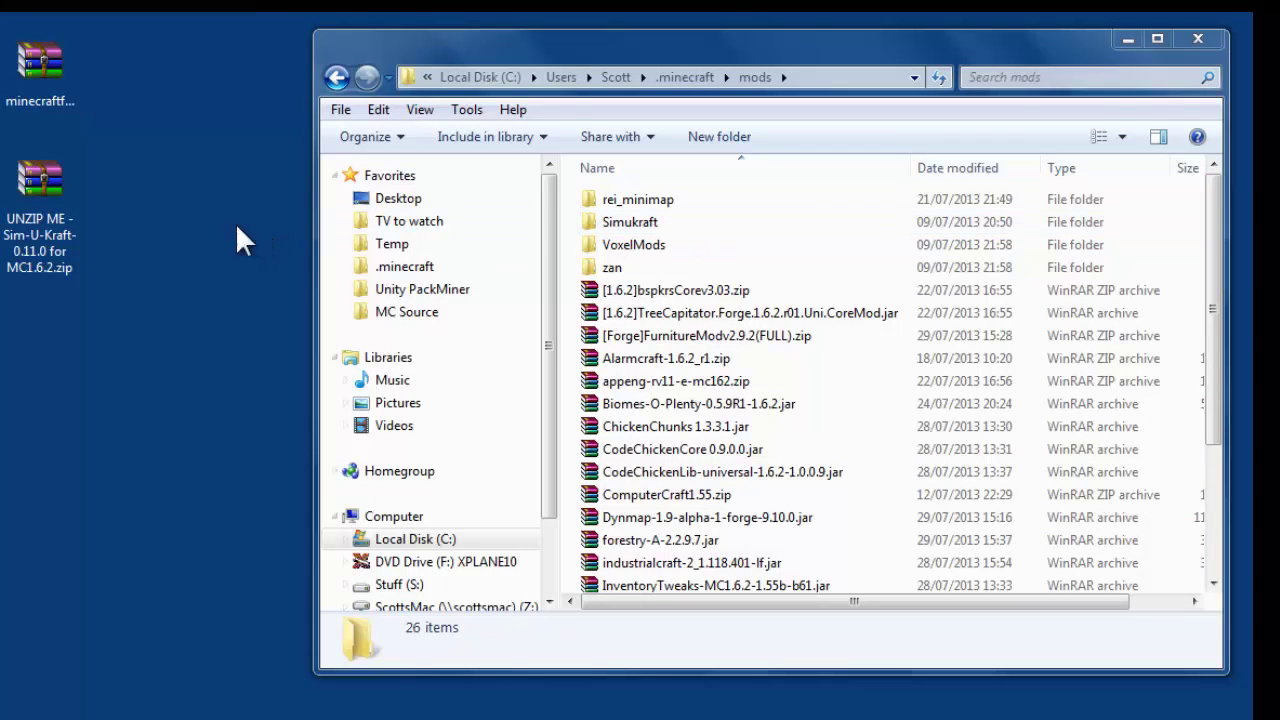
Open the UNZIP ME - Sim-U-Kraft-0.11.0 for MC1.6.2.zip archive in WinRAR and place its window beside the mods folder listing
click(33, 268)
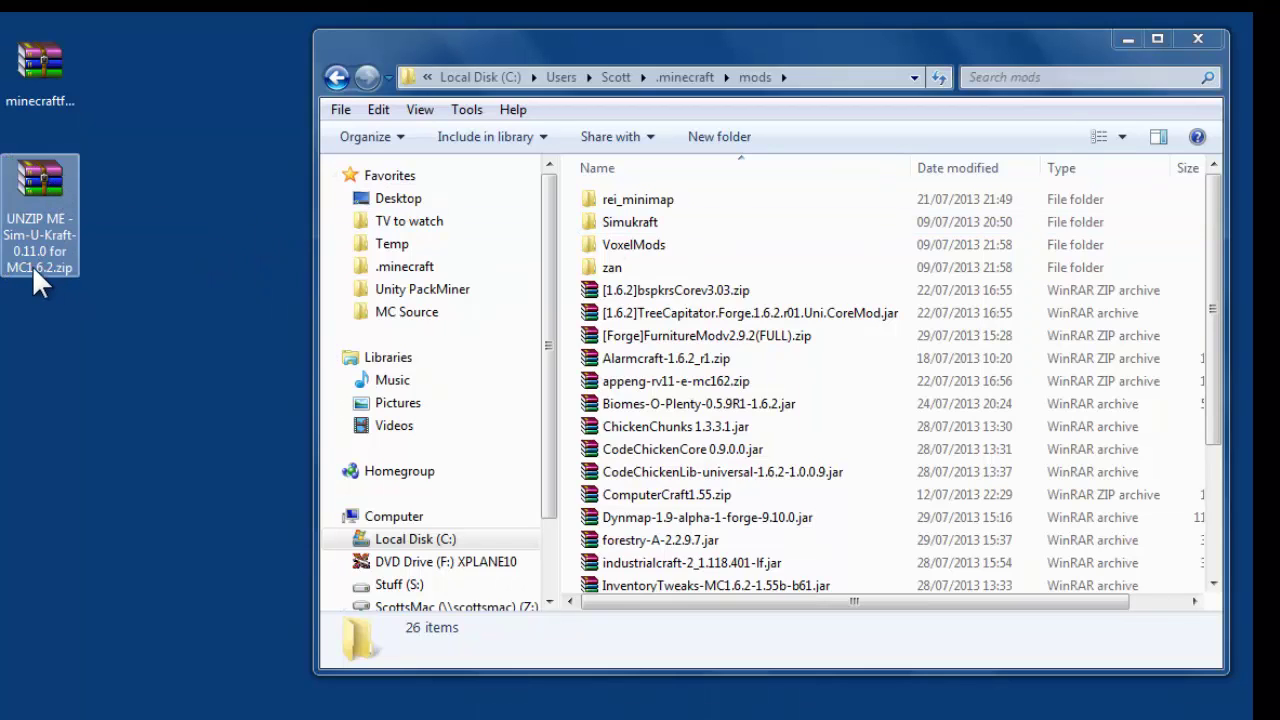
double_click(38, 186)
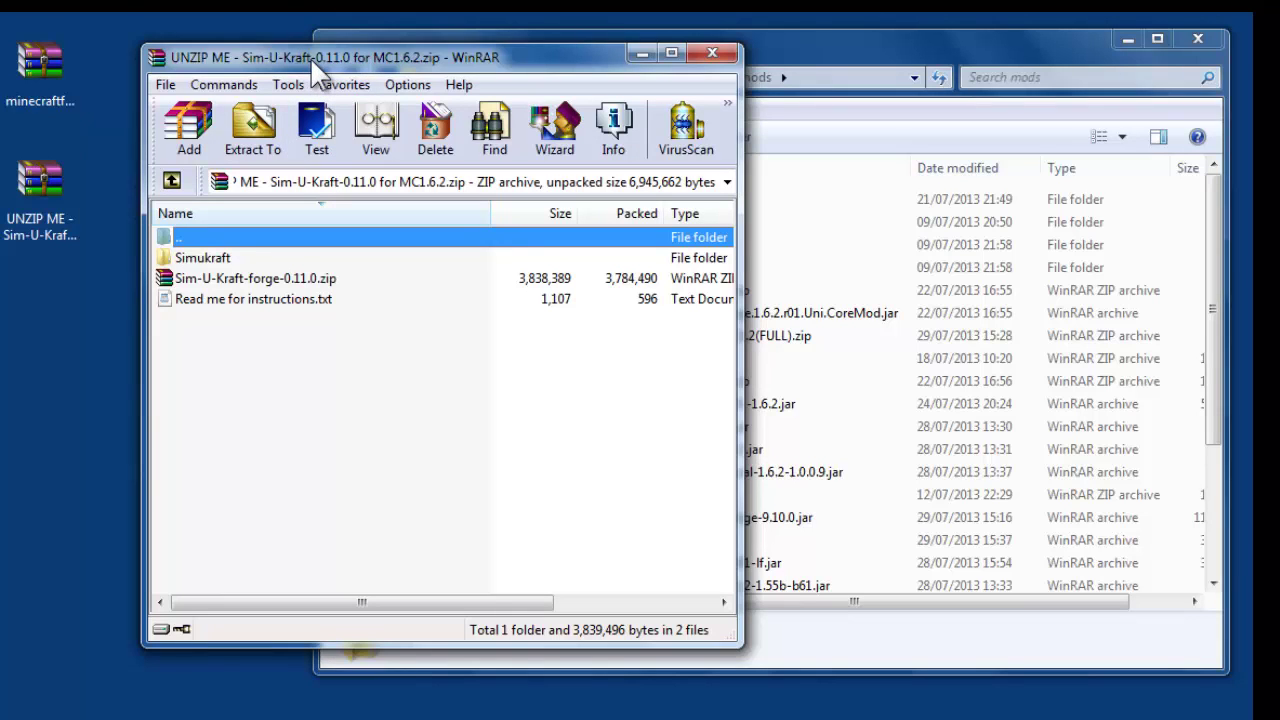
drag(310, 57, 272, 92)
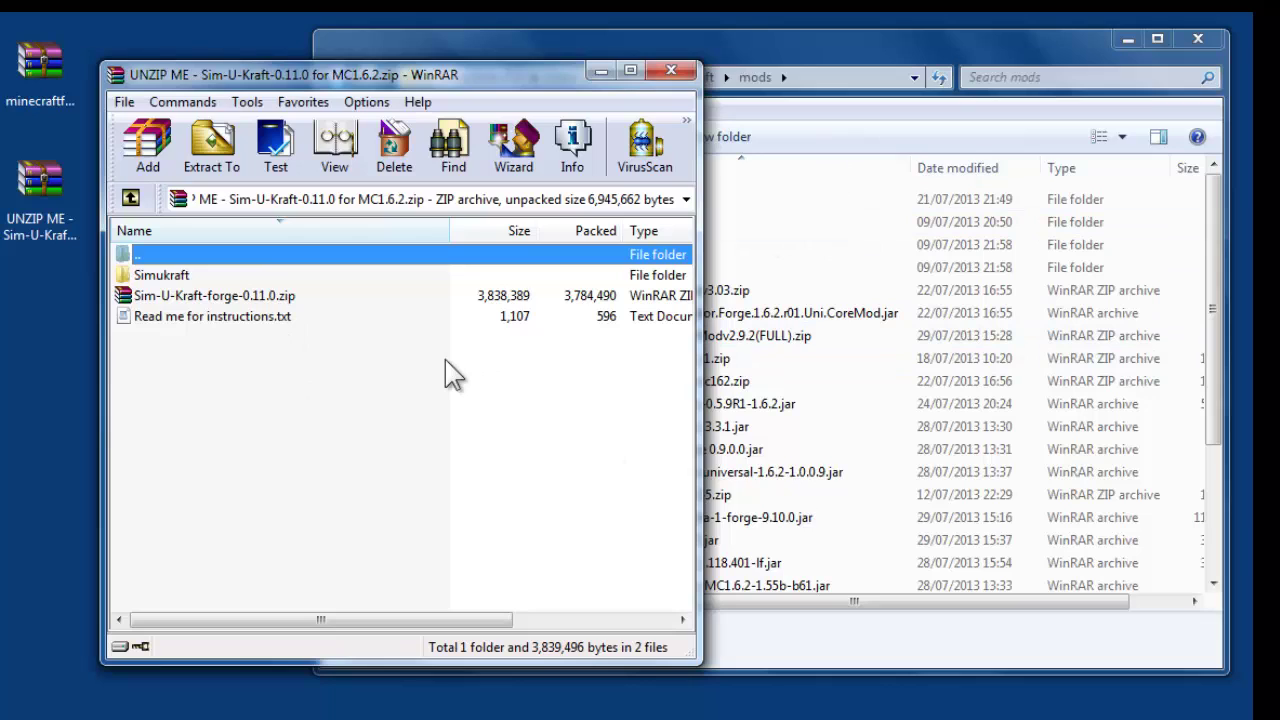
Look inside the archive's Simukraft folder, return to the archive root, and select that folder together with Sim-U-Kraft-forge-0.11.0.zip
double_click(165, 276)
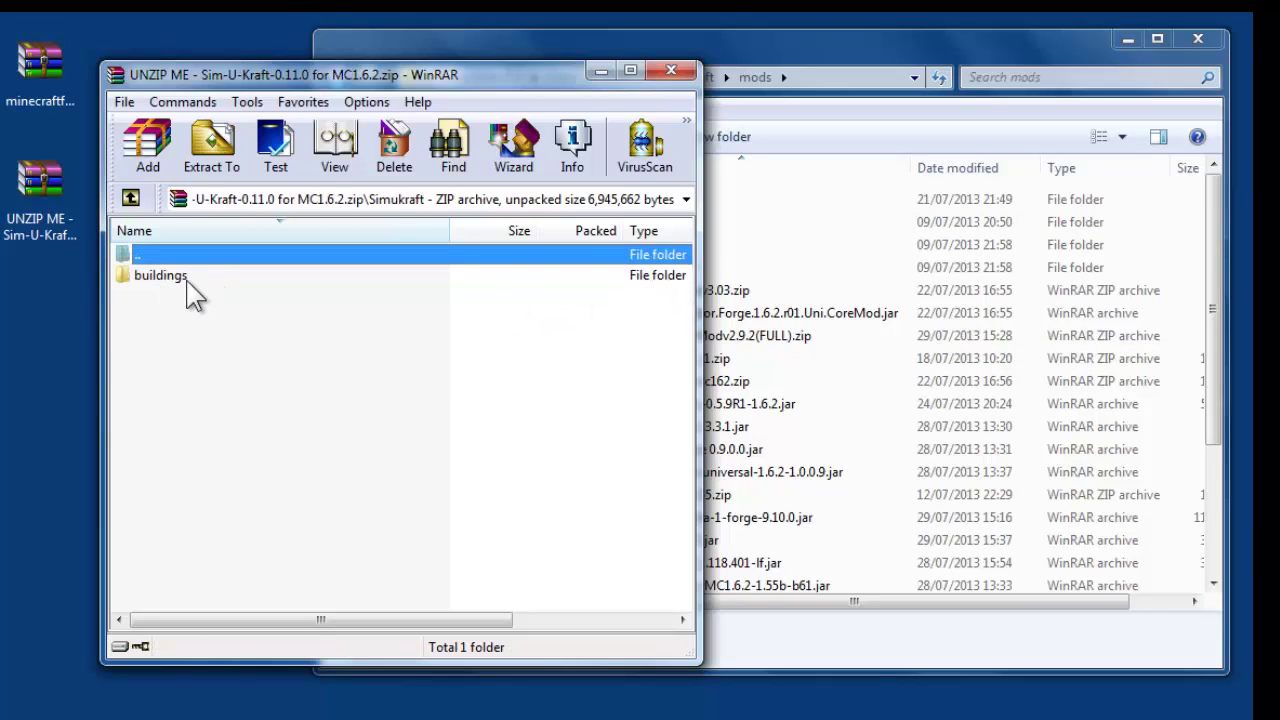
double_click(156, 258)
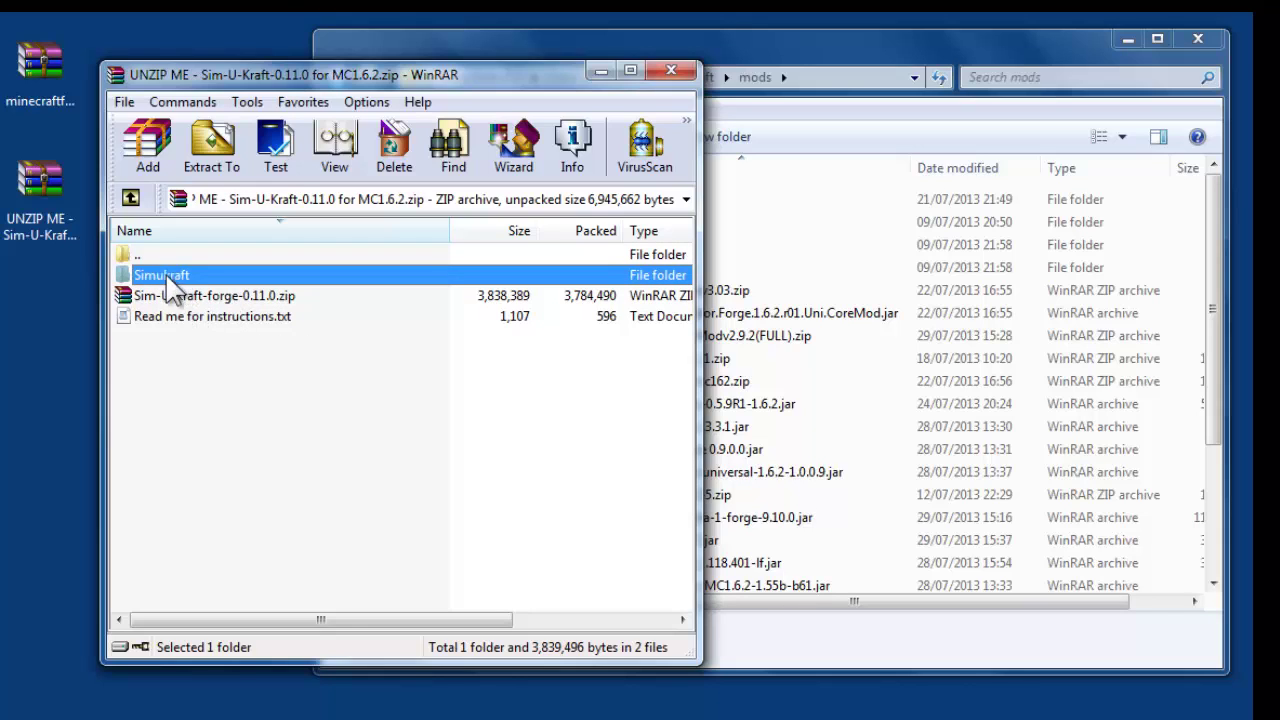
ctrl+click(215, 297)
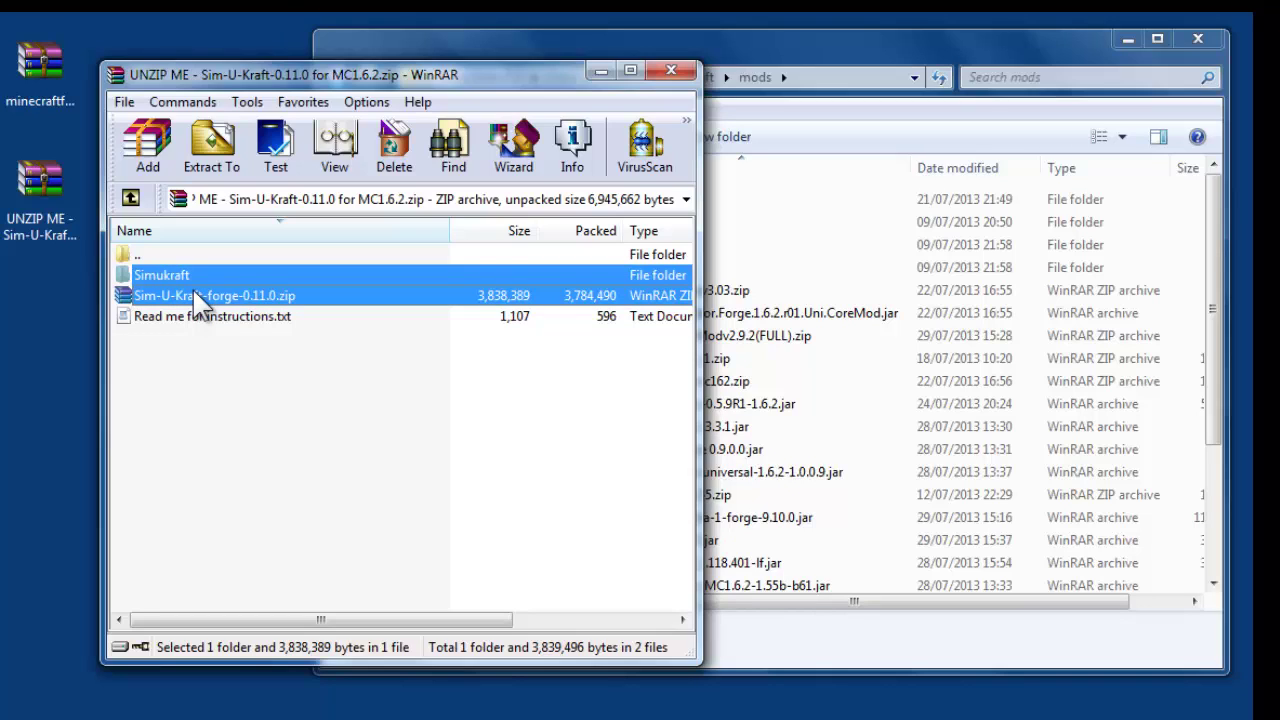
drag(170, 308, 800, 100)
Check the mods folder for the Simukraft folder and the Sim-U-Kraft-forge zip file
click(814, 56)
click(697, 238)
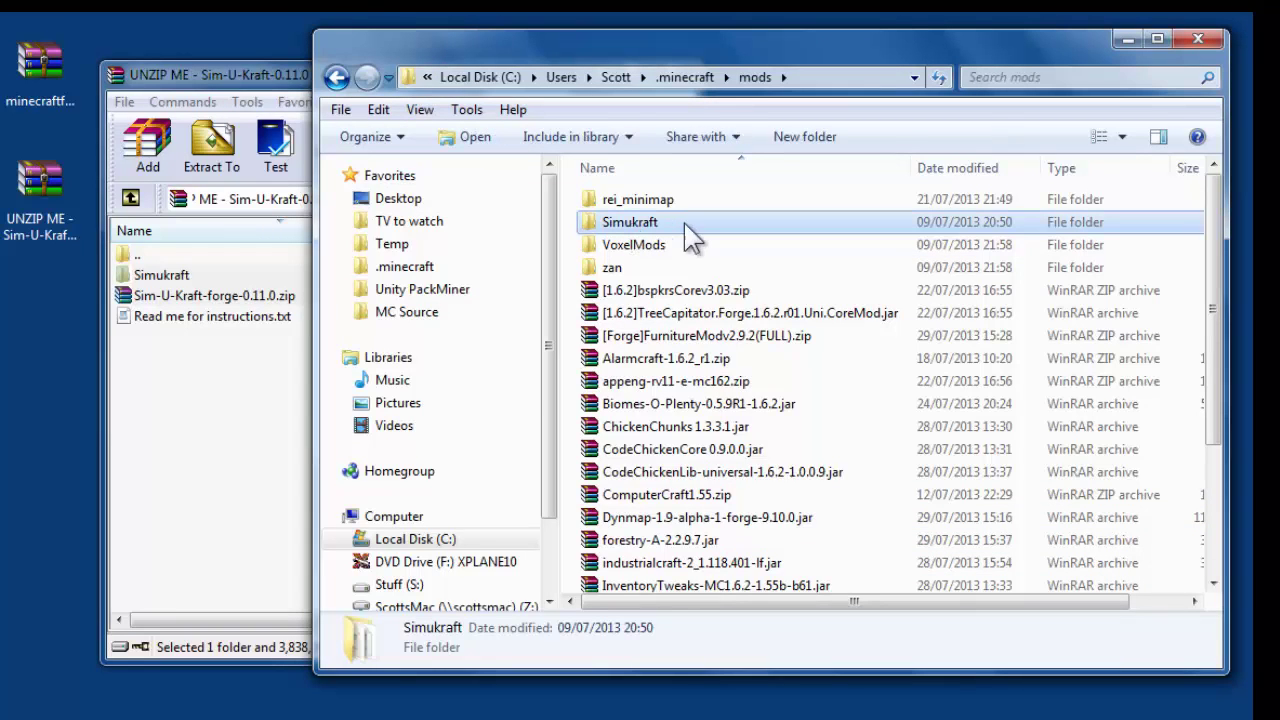
scroll(828, 360, down, 3)
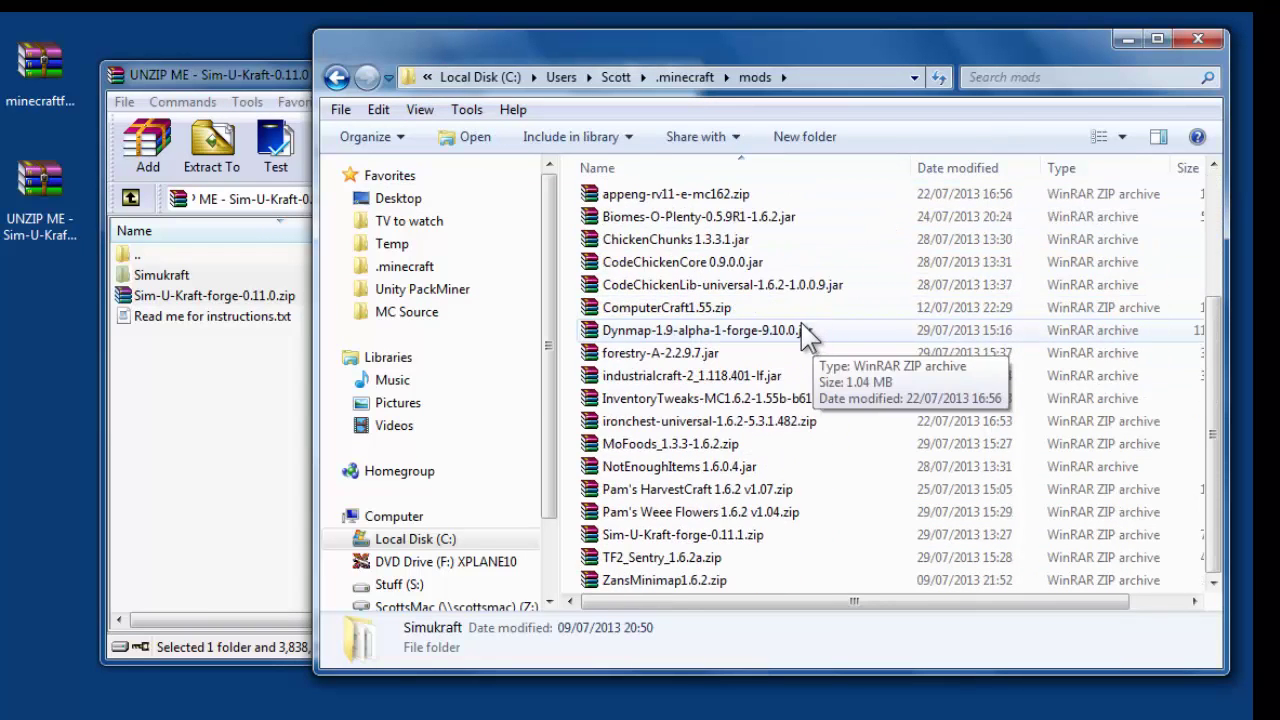
click(695, 536)
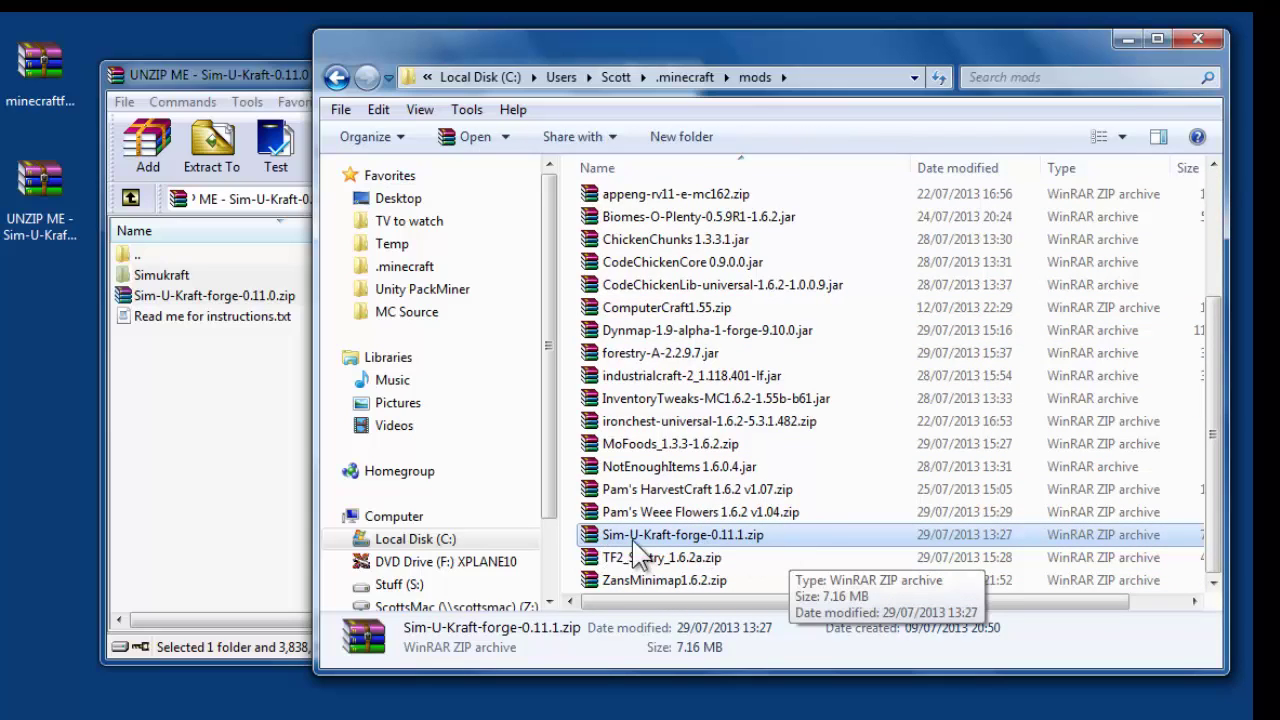
scroll(863, 526, up, 1)
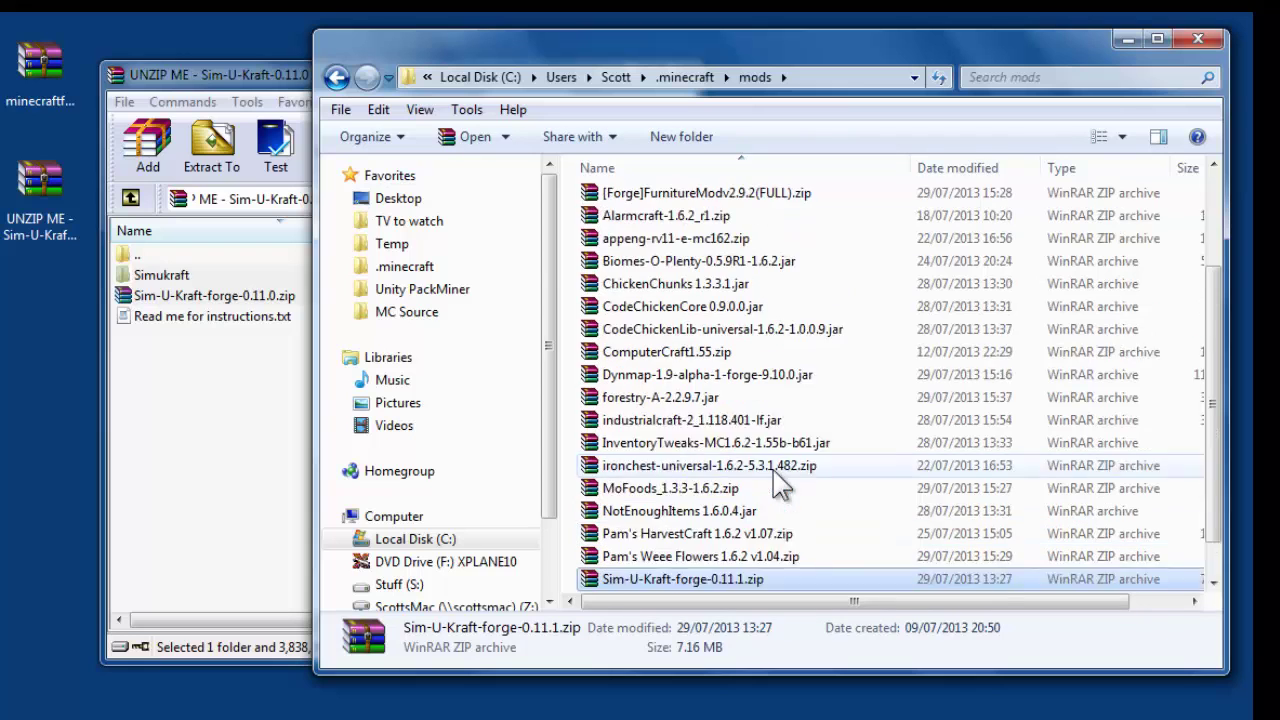
scroll(780, 397, up, 2)
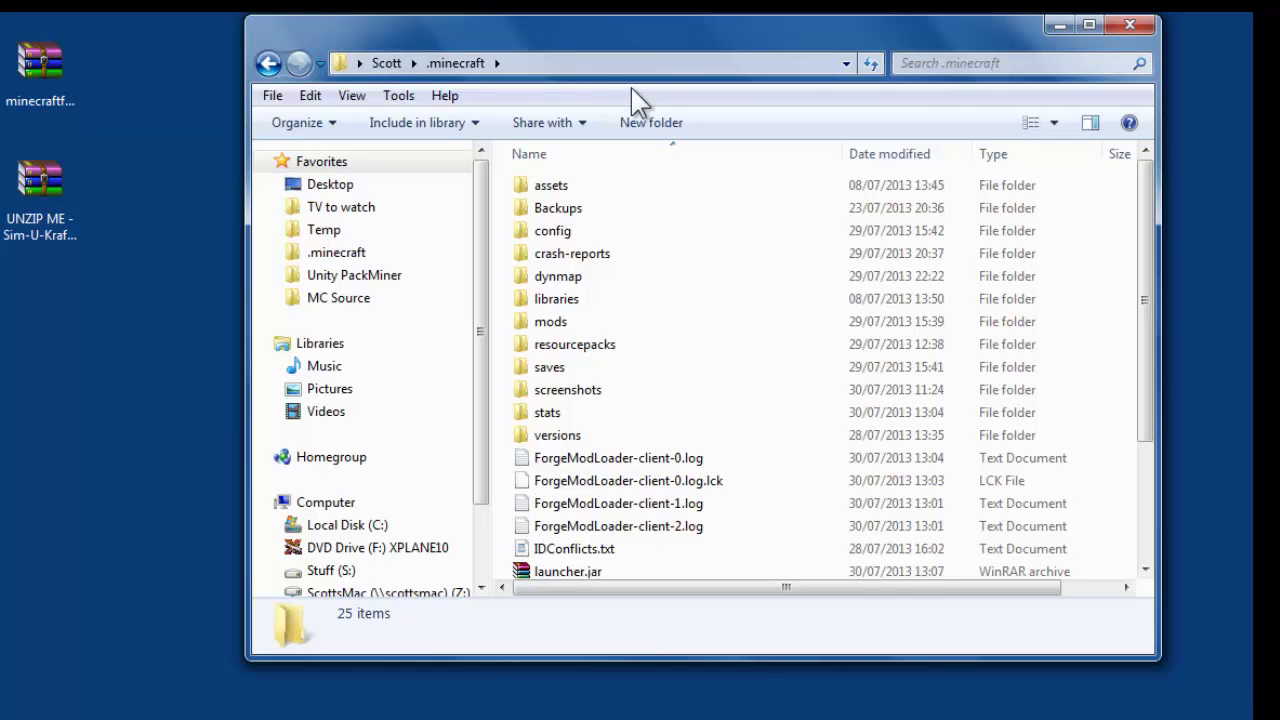
Open the config folder inside .minecraft and locate satscapesimukraft.cfg
click(568, 64)
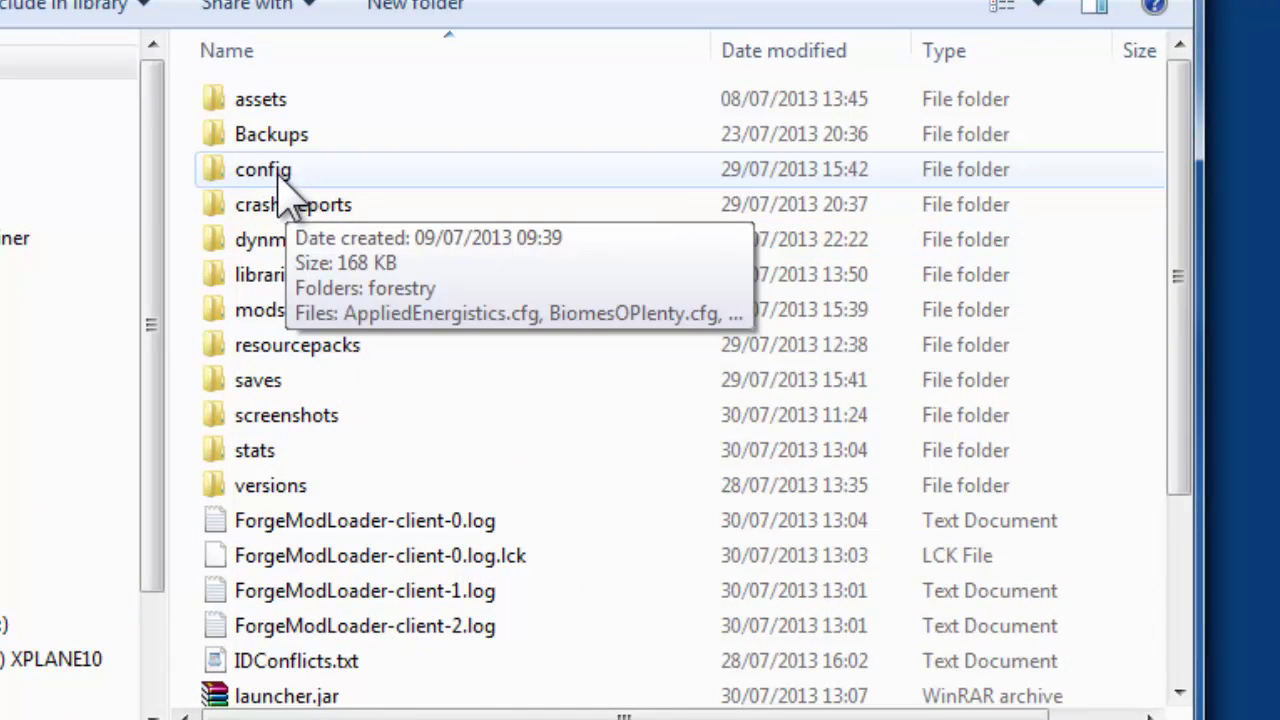
double_click(280, 180)
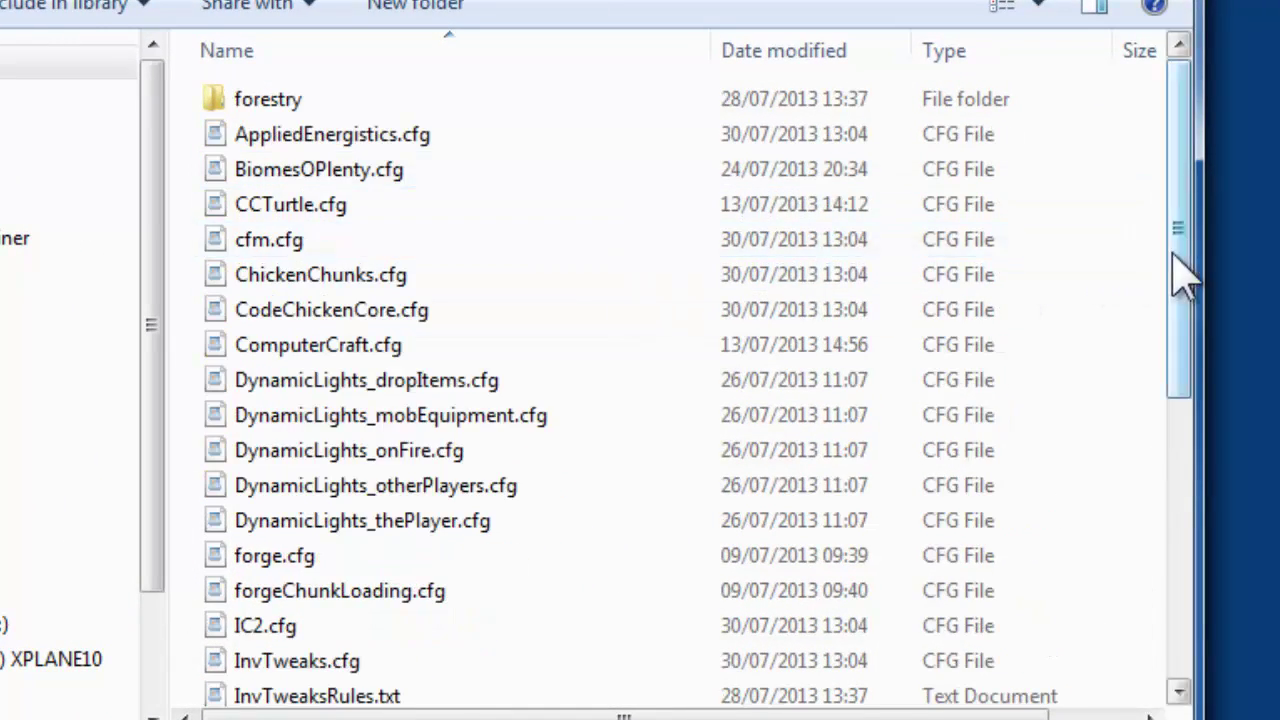
drag(1186, 277, 1199, 608)
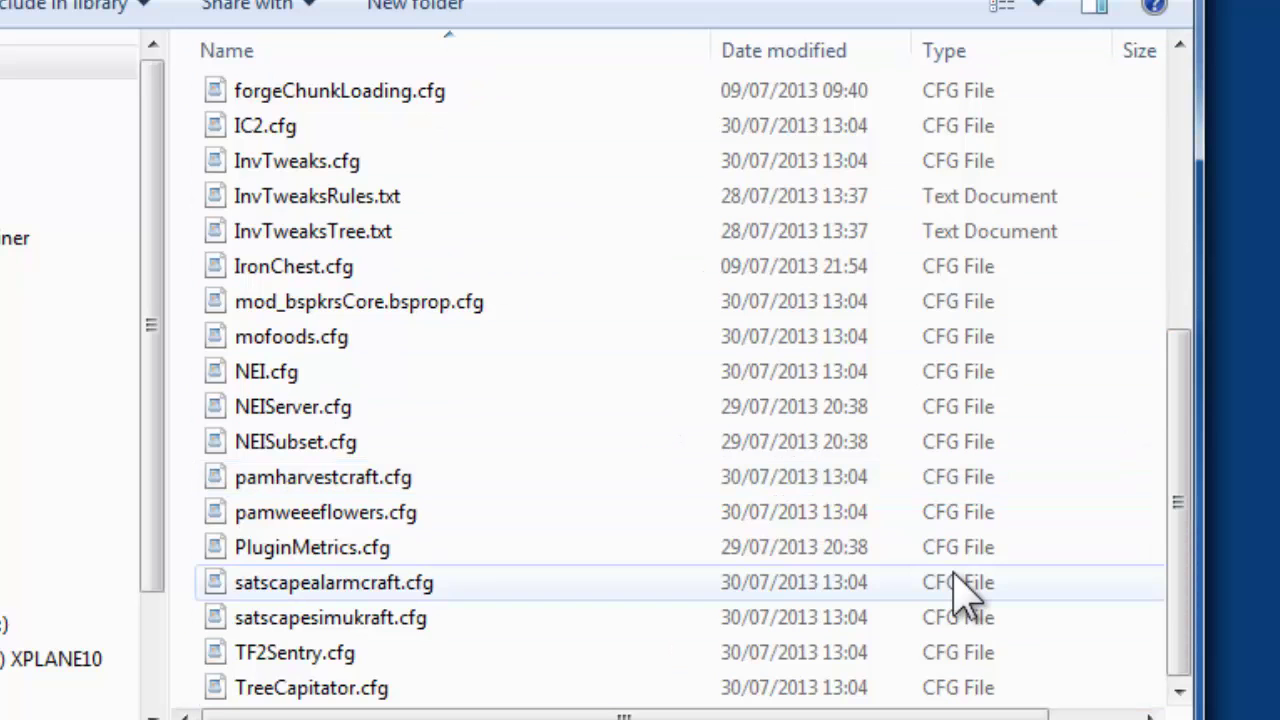
drag(1186, 543, 1172, 590)
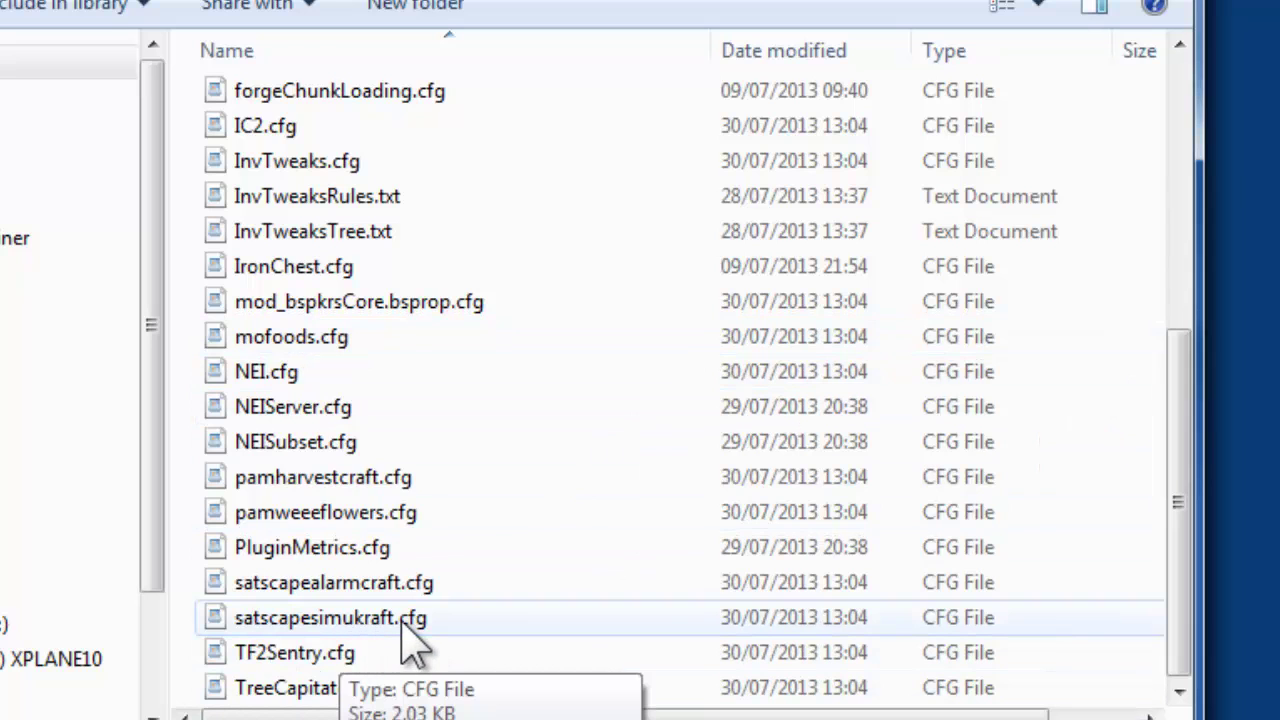
Open satscapesimukraft.cfg in WordPad, enlarge its window, and examine the block IDs and the start of the settings section
click(352, 620)
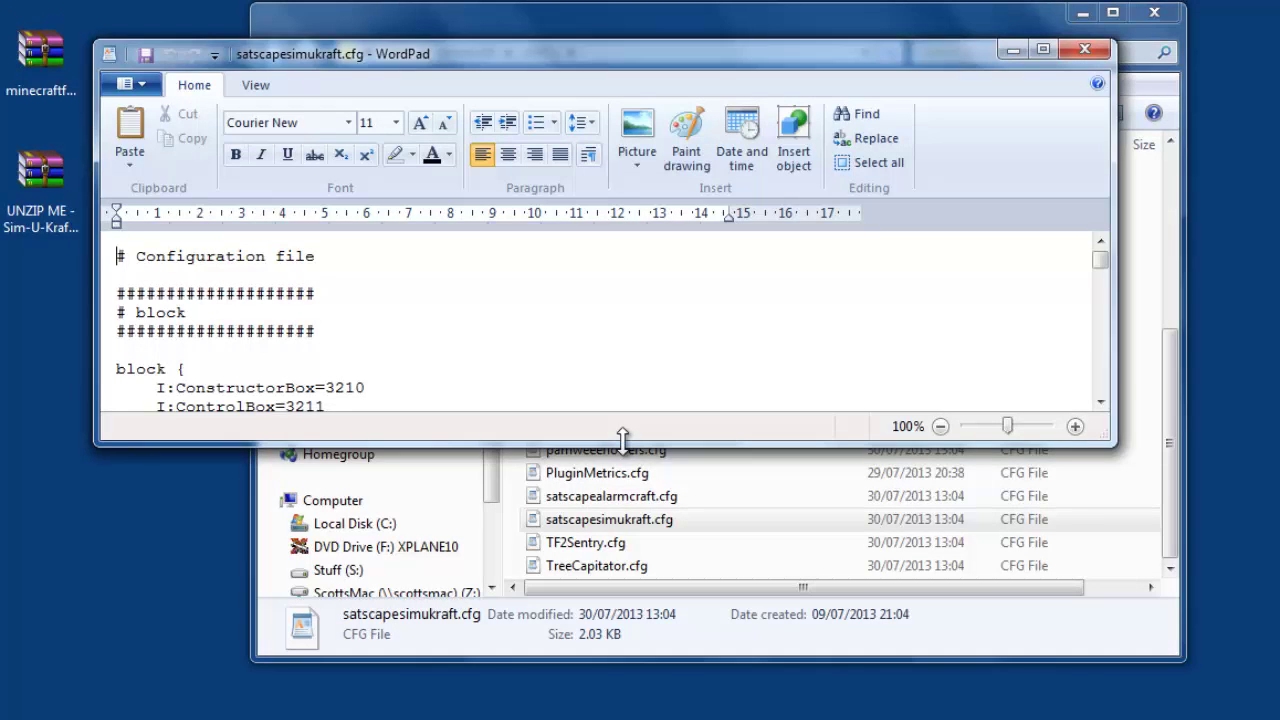
drag(611, 594, 609, 697)
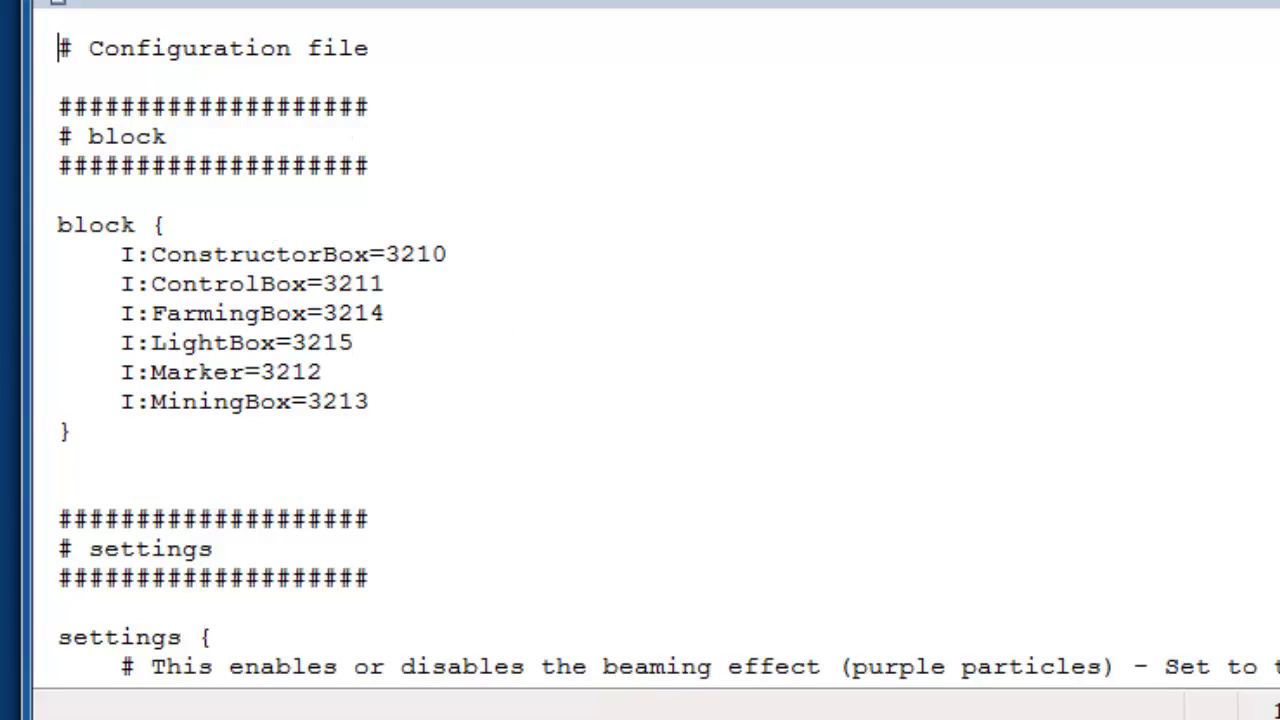
scroll(668, 360, down, 6)
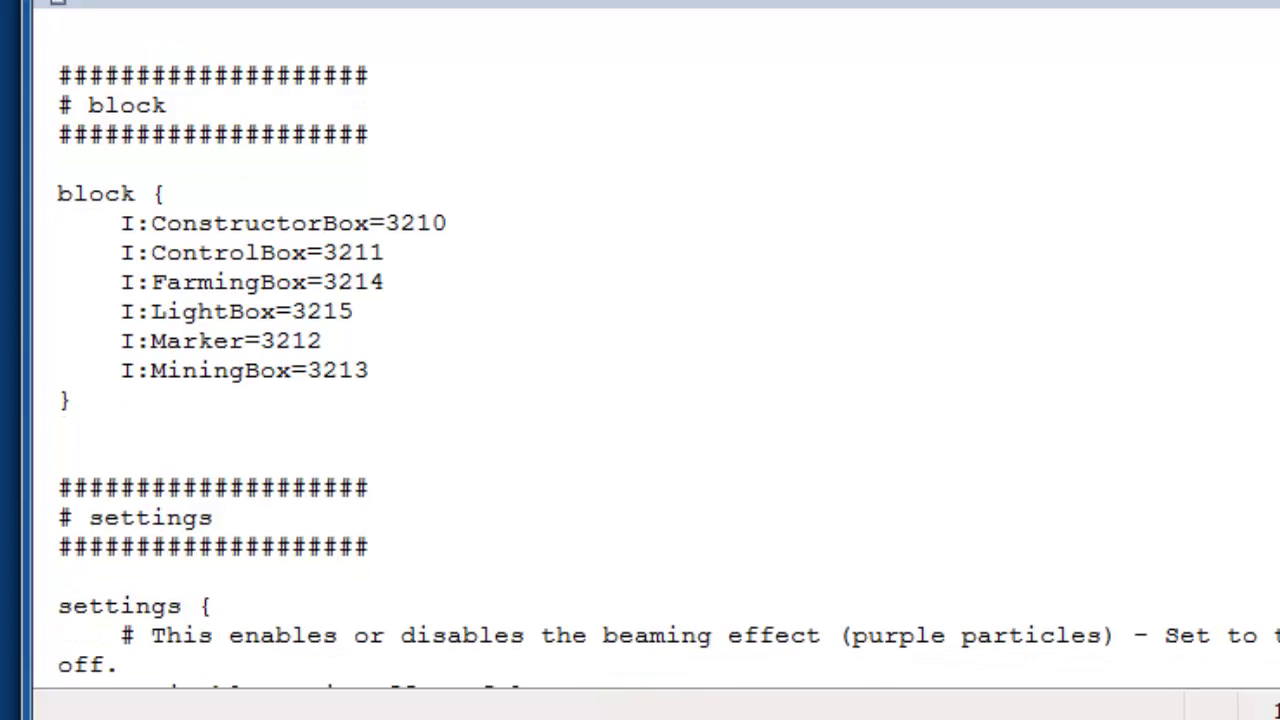
scroll(343, 157, down, 1)
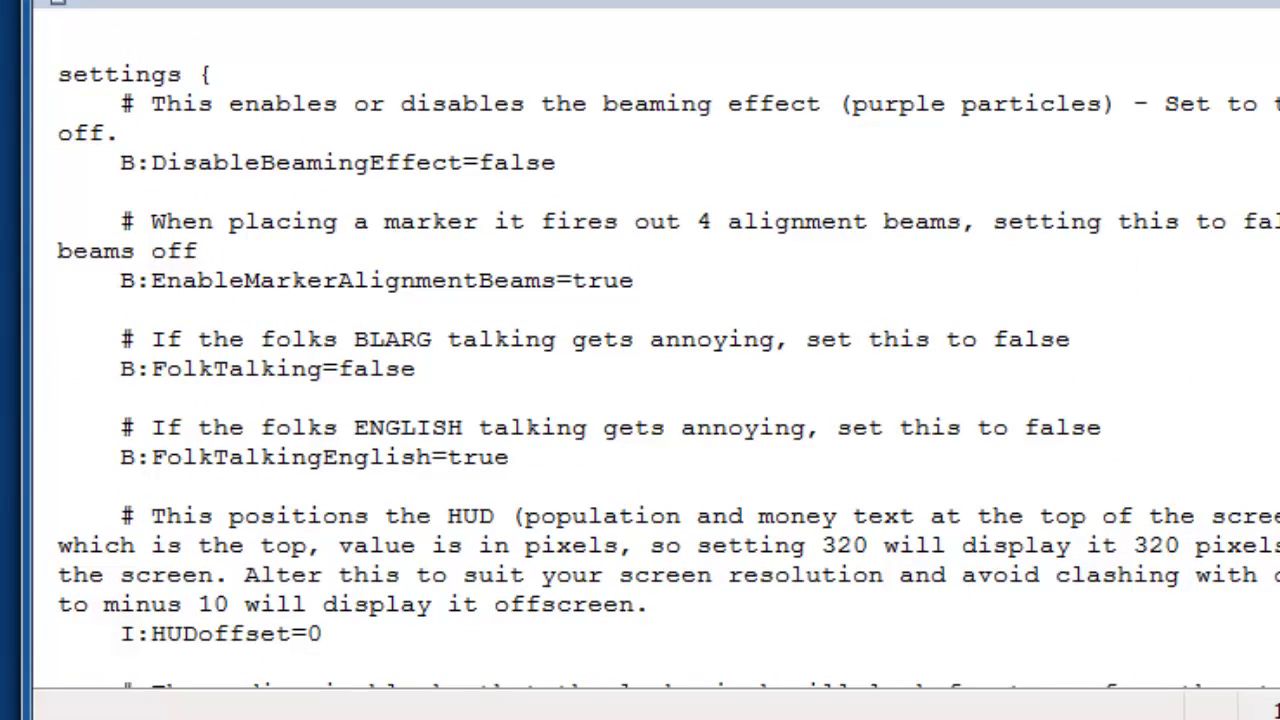
scroll(440, 160, down, 1)
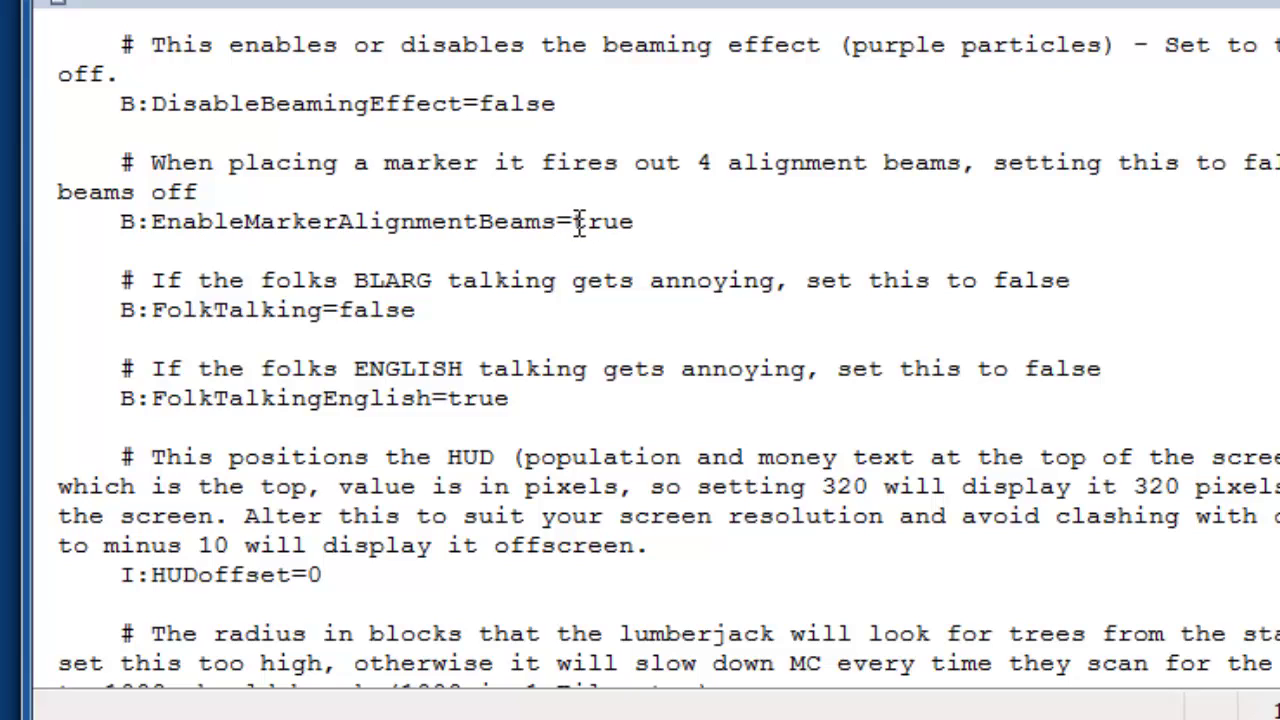
Highlight the values of EnableMarkerAlignmentBeams and FolkTalkingEnglish in the settings section, and clear the selection
drag(572, 221, 640, 221)
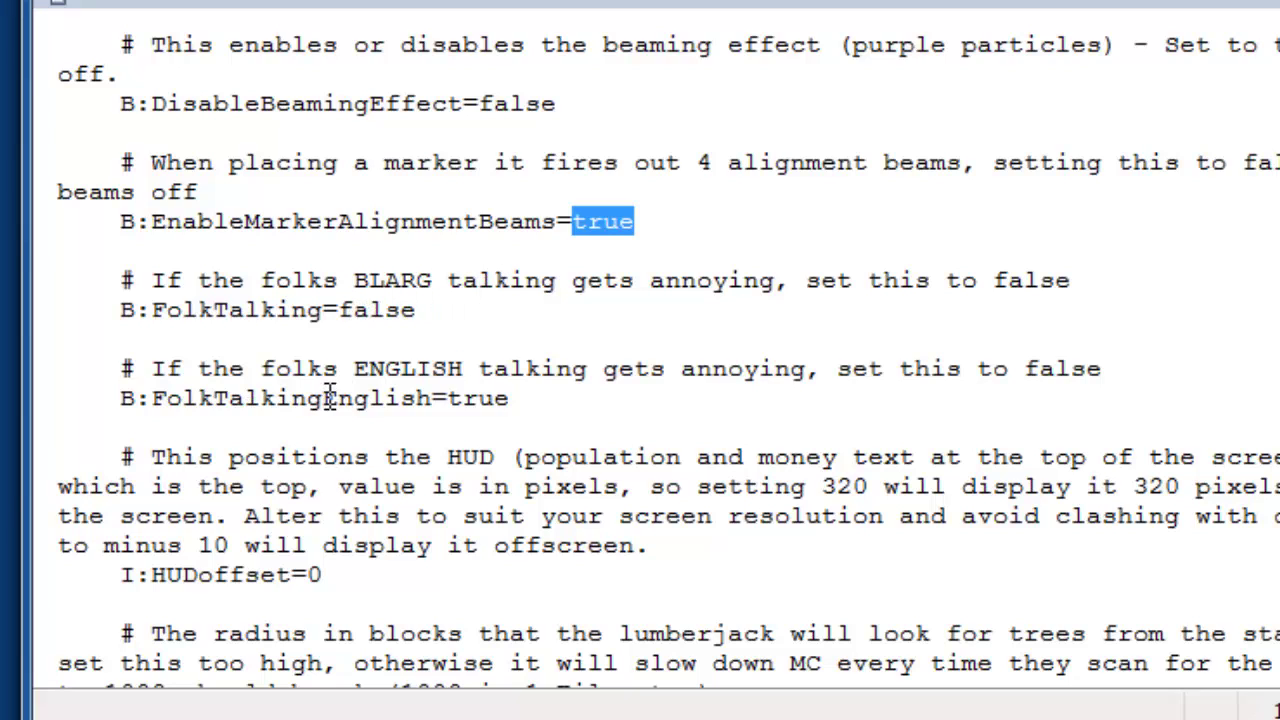
drag(433, 398, 509, 398)
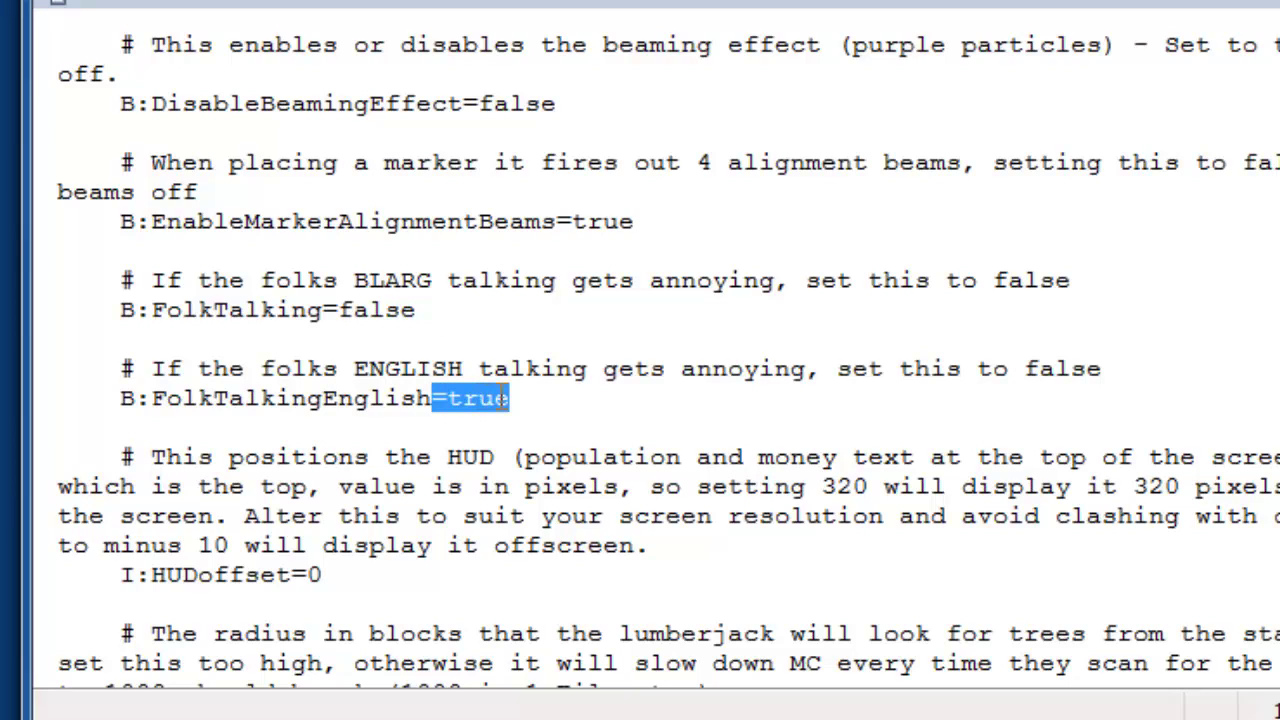
click(563, 415)
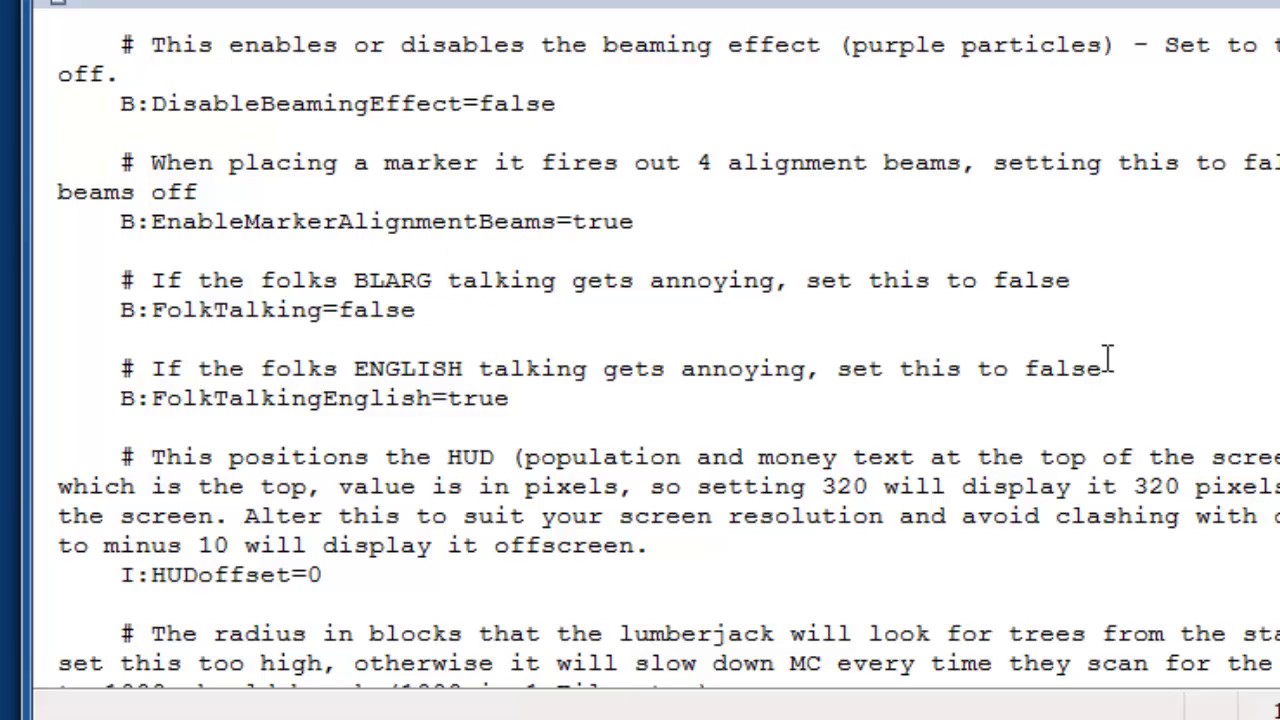
Read the remaining settings from HUDoffset to UseExpensiveRecipes and highlight the MaterialReminderInterval value
scroll(472, 219, down, 2)
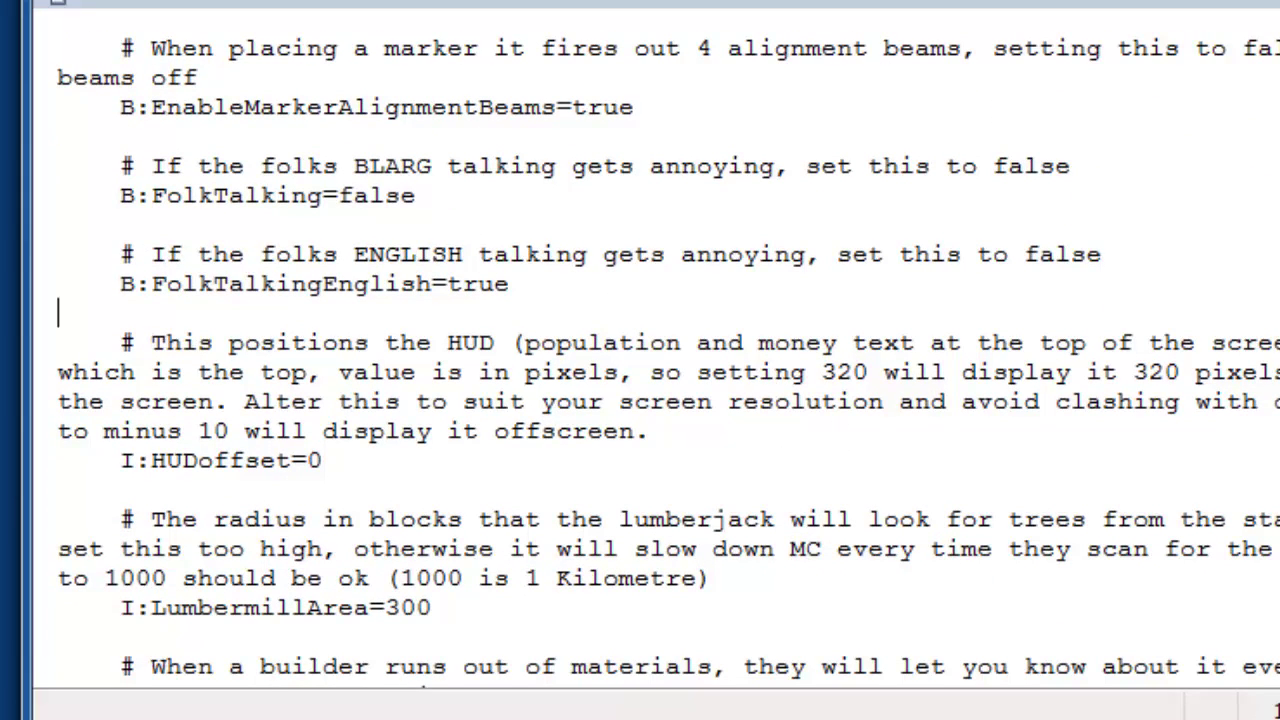
scroll(507, 203, down, 3)
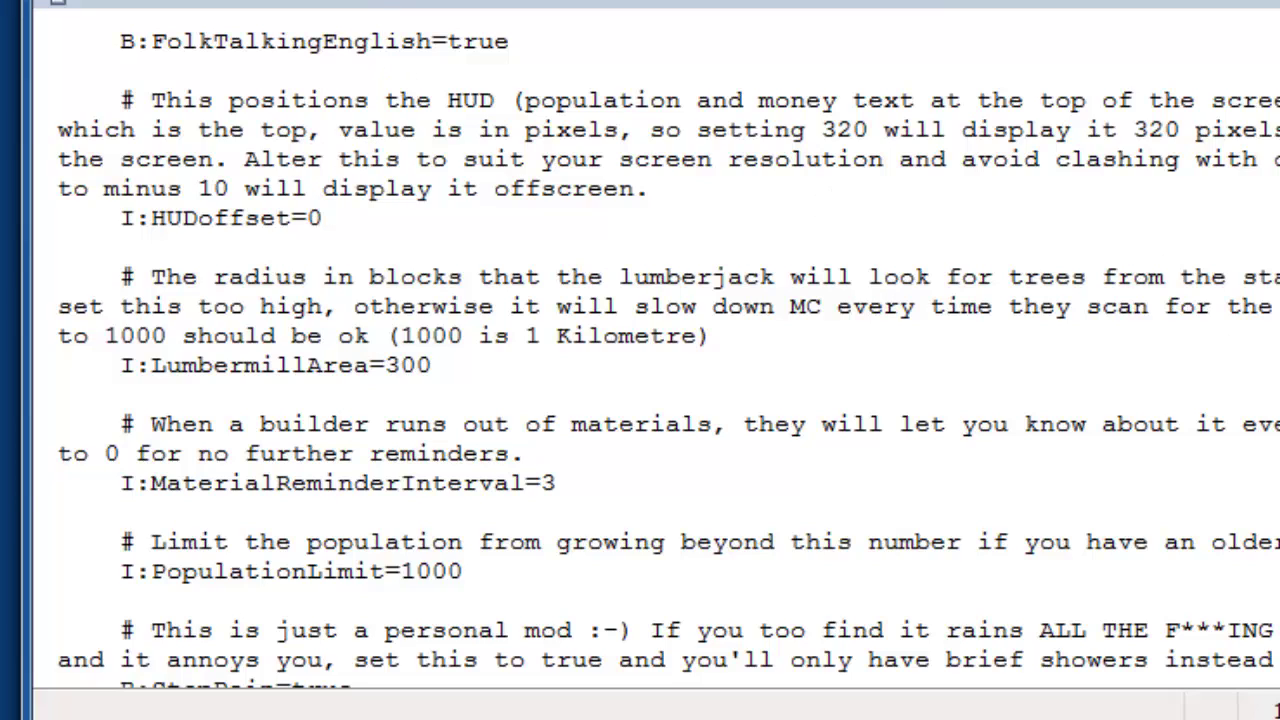
scroll(826, 163, down, 1)
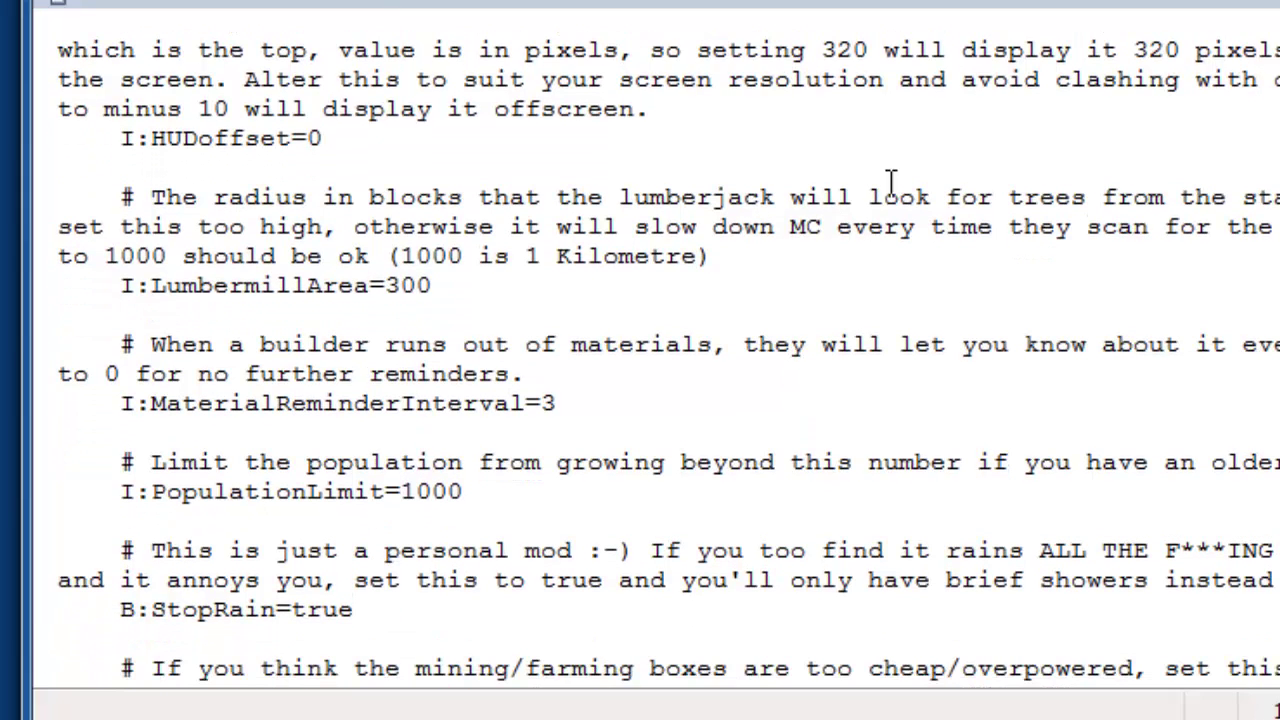
scroll(810, 158, down, 2)
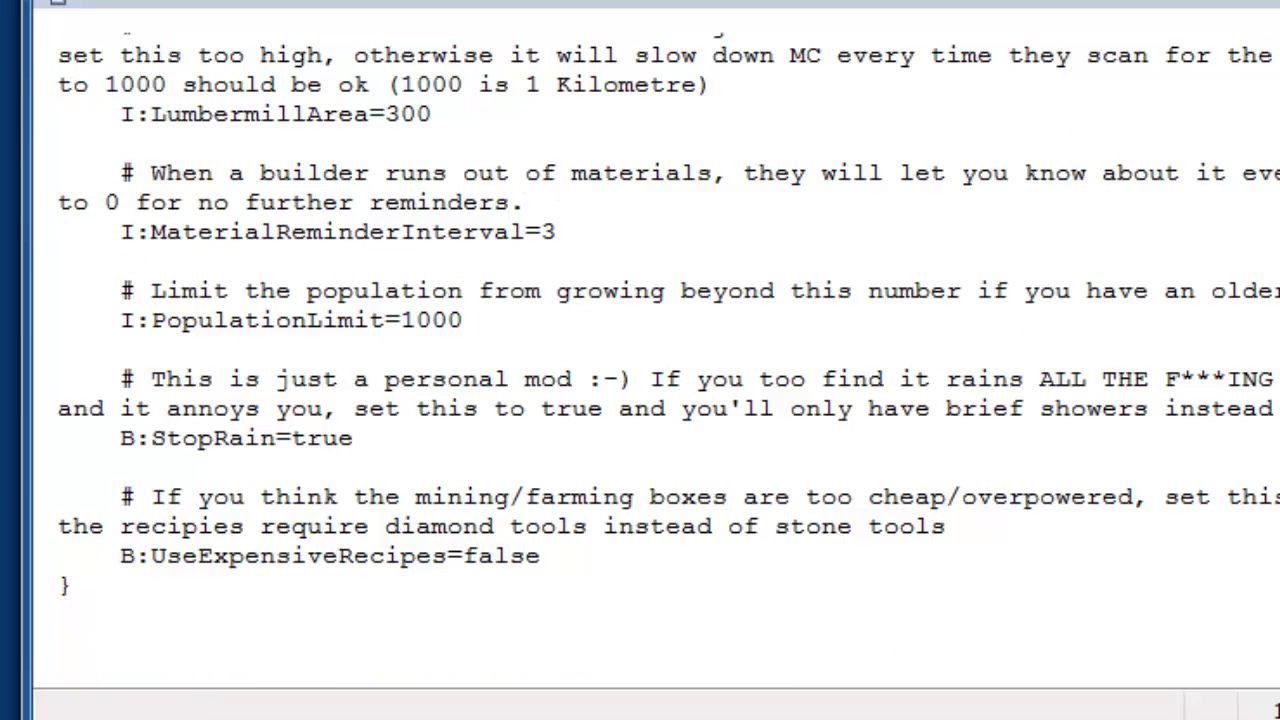
double_click(550, 231)
click(571, 234)
double_click(557, 235)
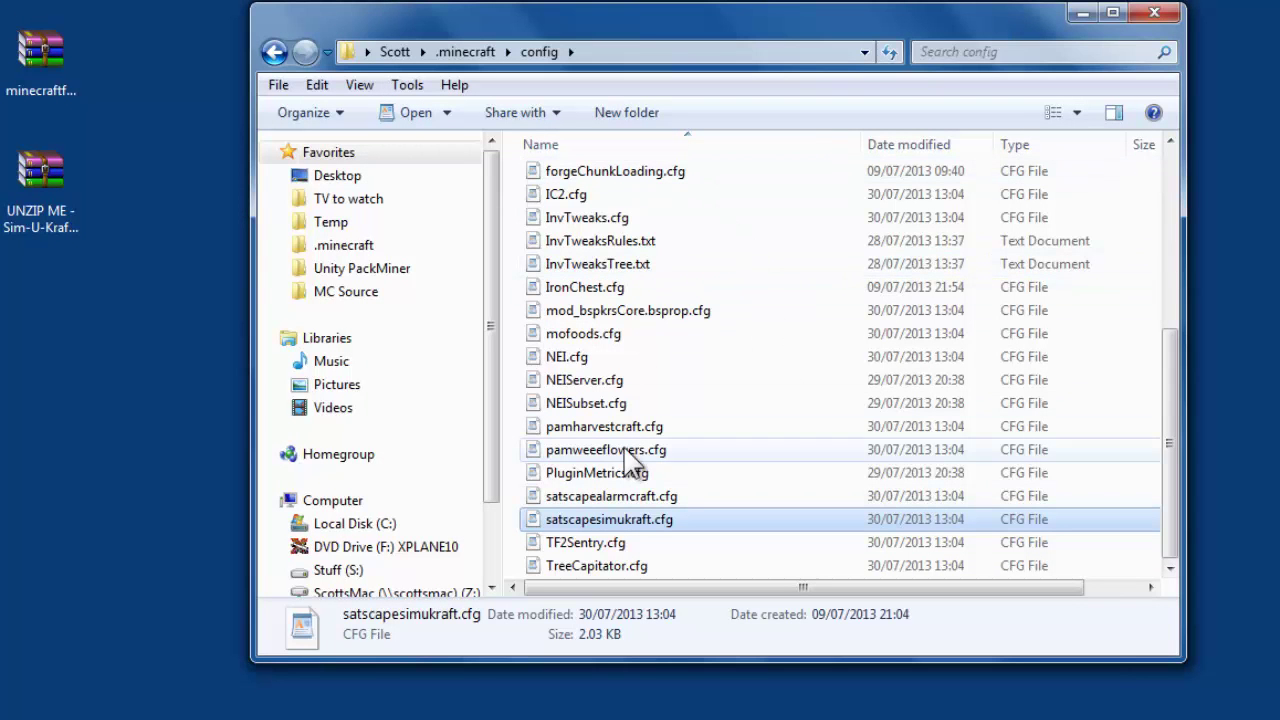
Look through the mod configuration files in the config folder, from the forestry folder down to TreeCapitator.cfg
scroll(788, 371, up, 2)
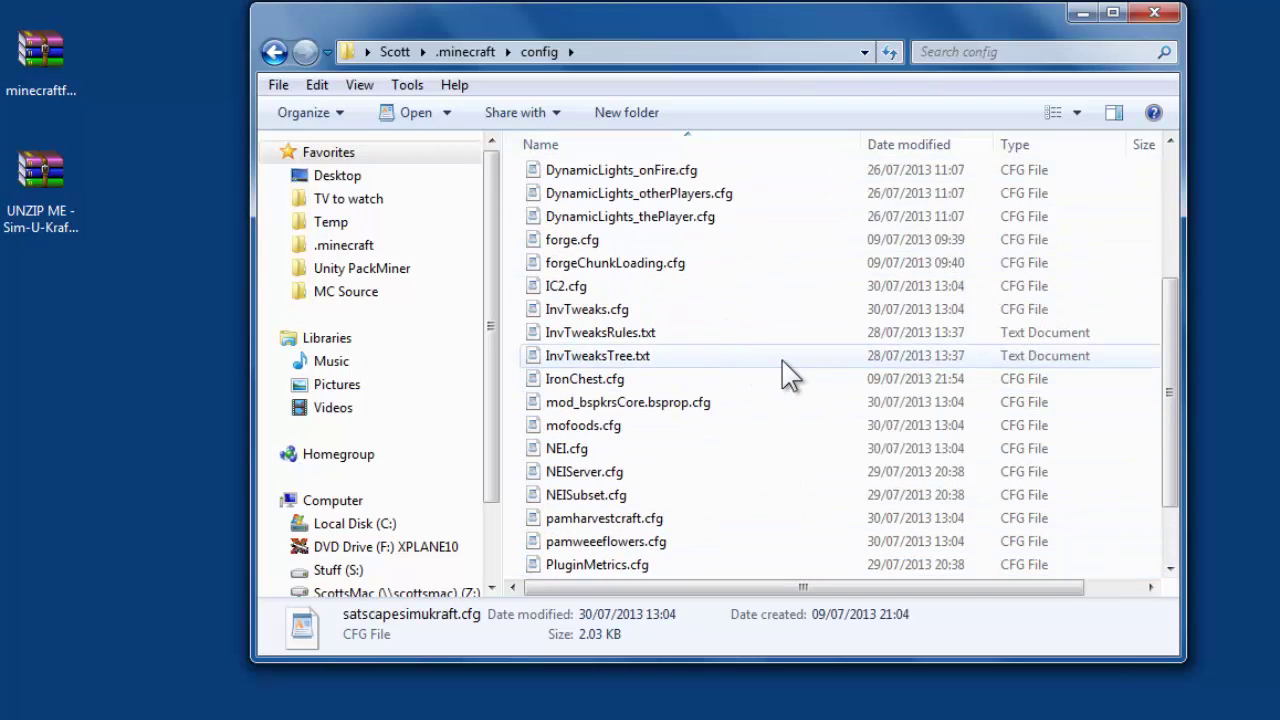
scroll(674, 363, up, 3)
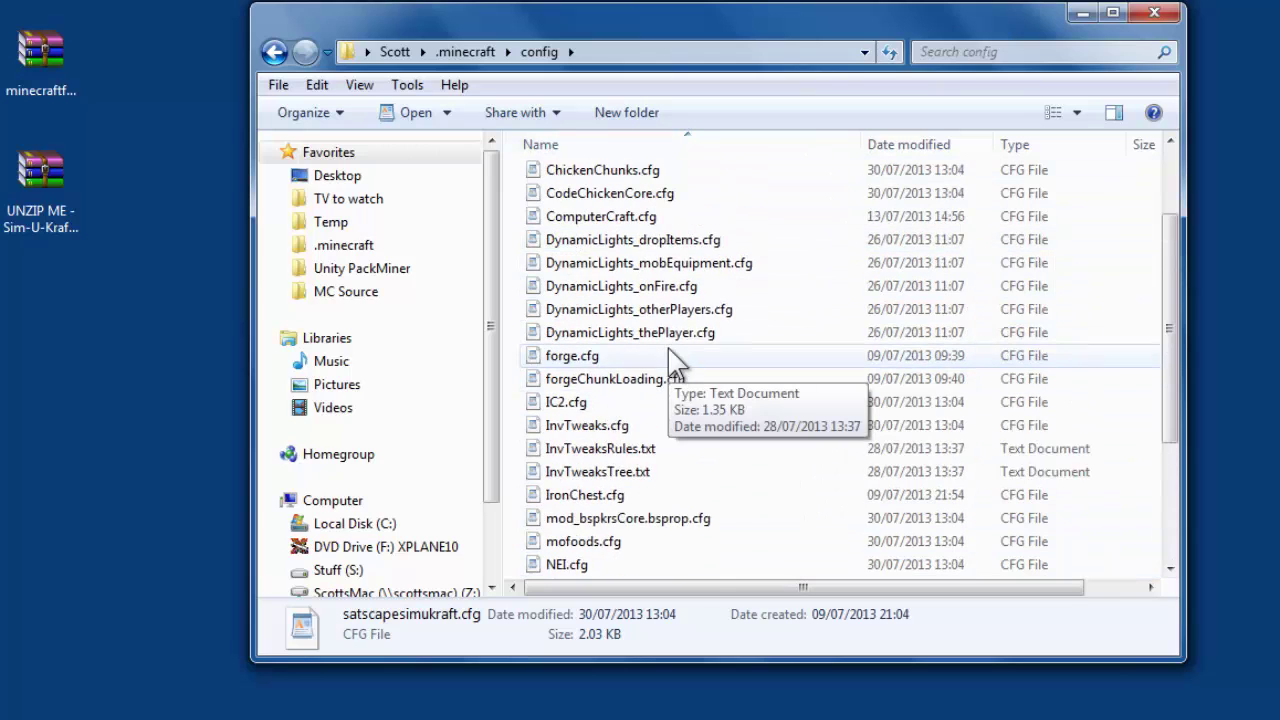
scroll(650, 233, up, 1)
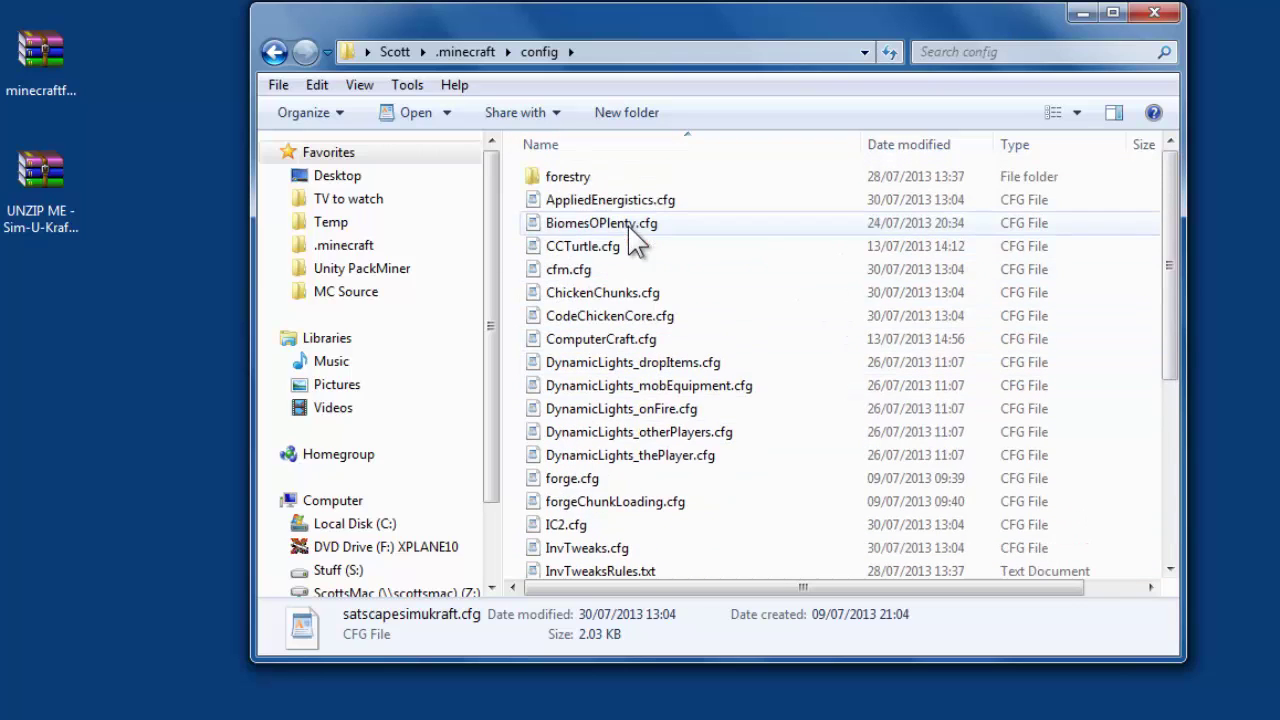
scroll(838, 388, down, 4)
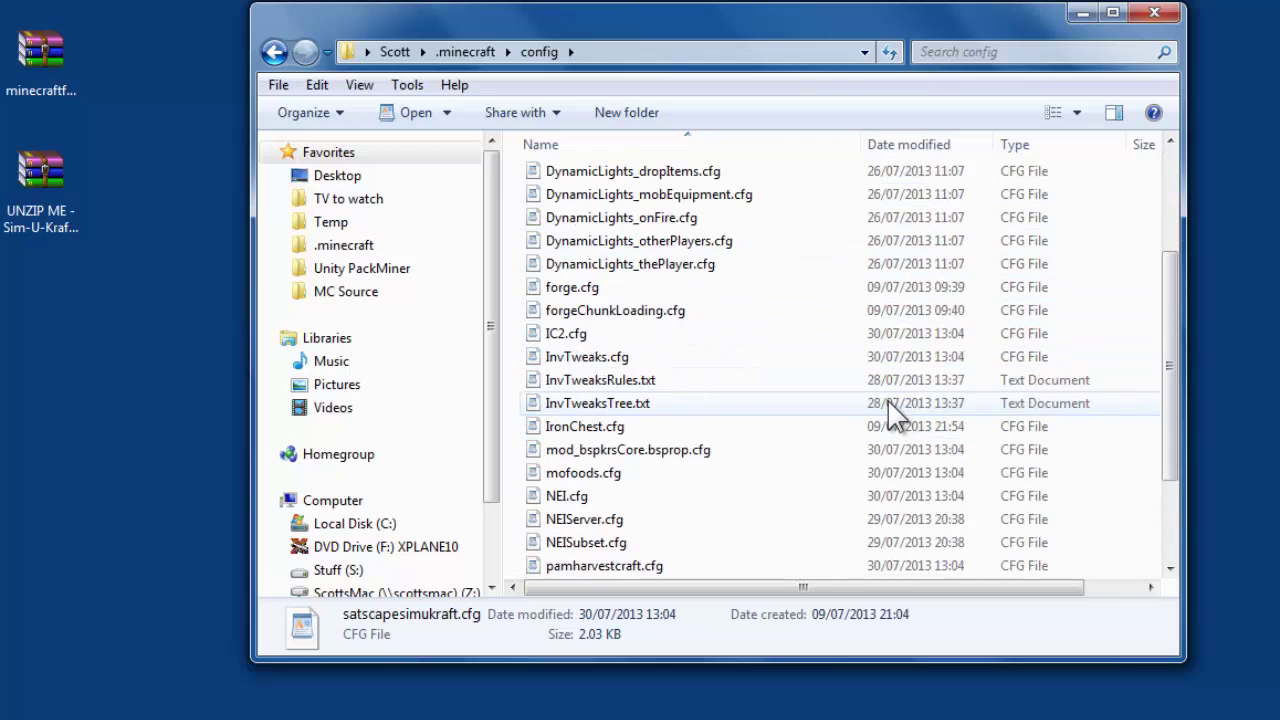
scroll(885, 410, down, 1)
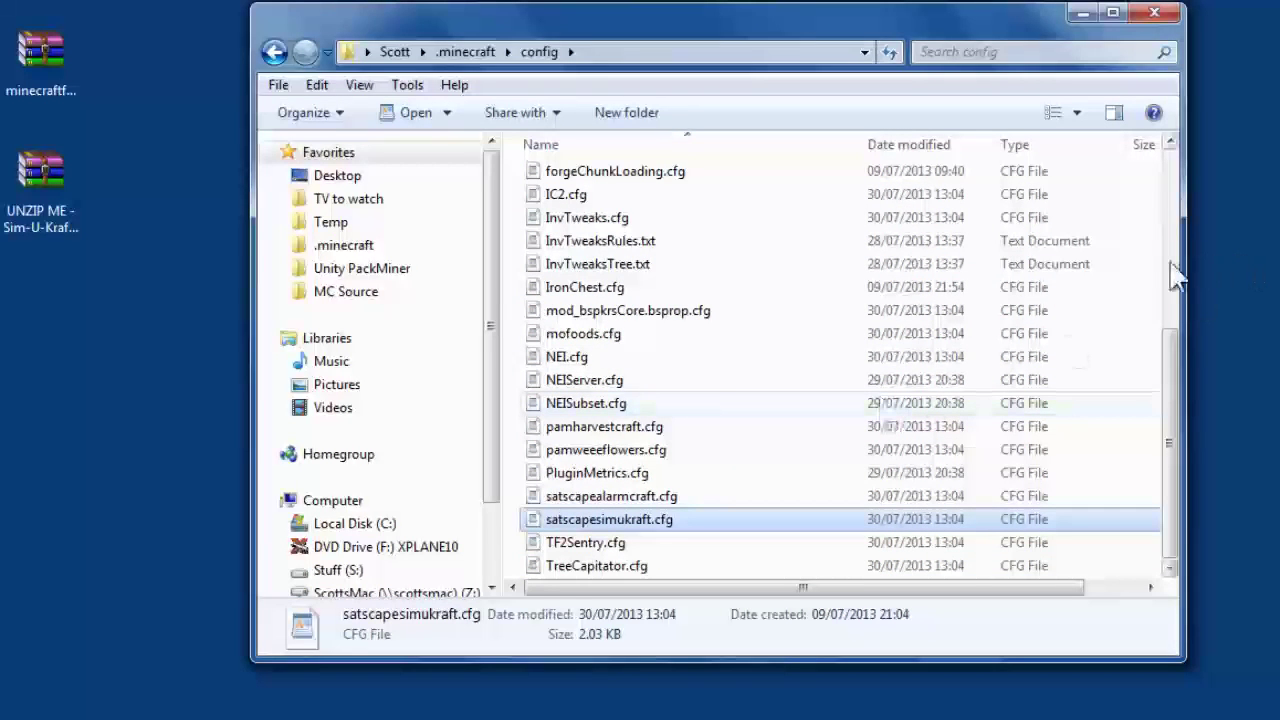